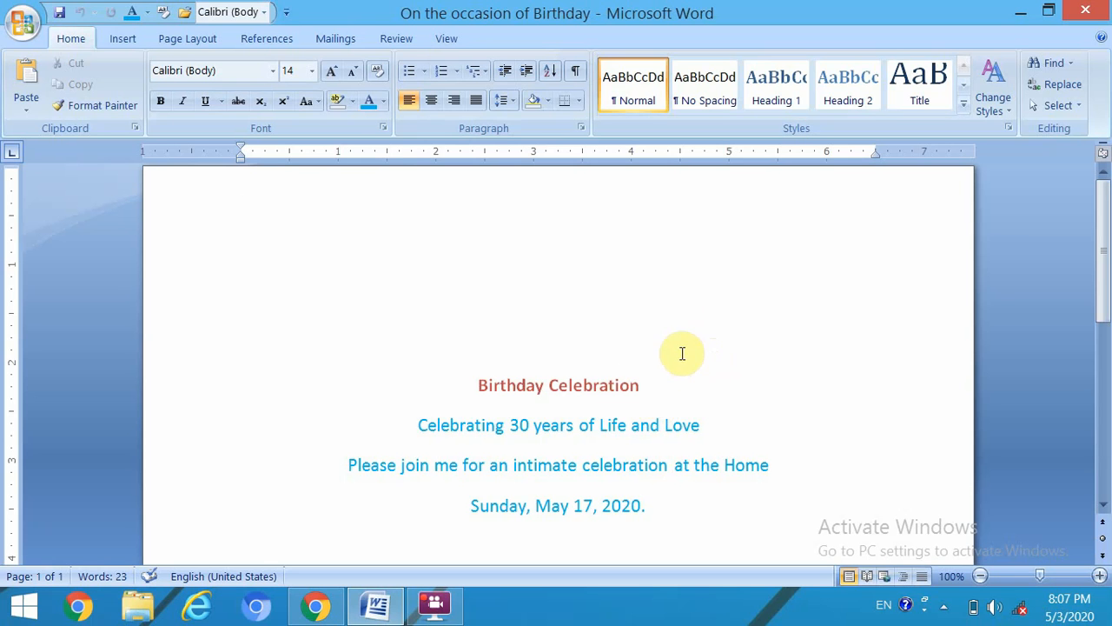
- Launch the Step-by-Step Mail Merge Wizard from Mailings, keeping Letters as the document type
click(333, 38)
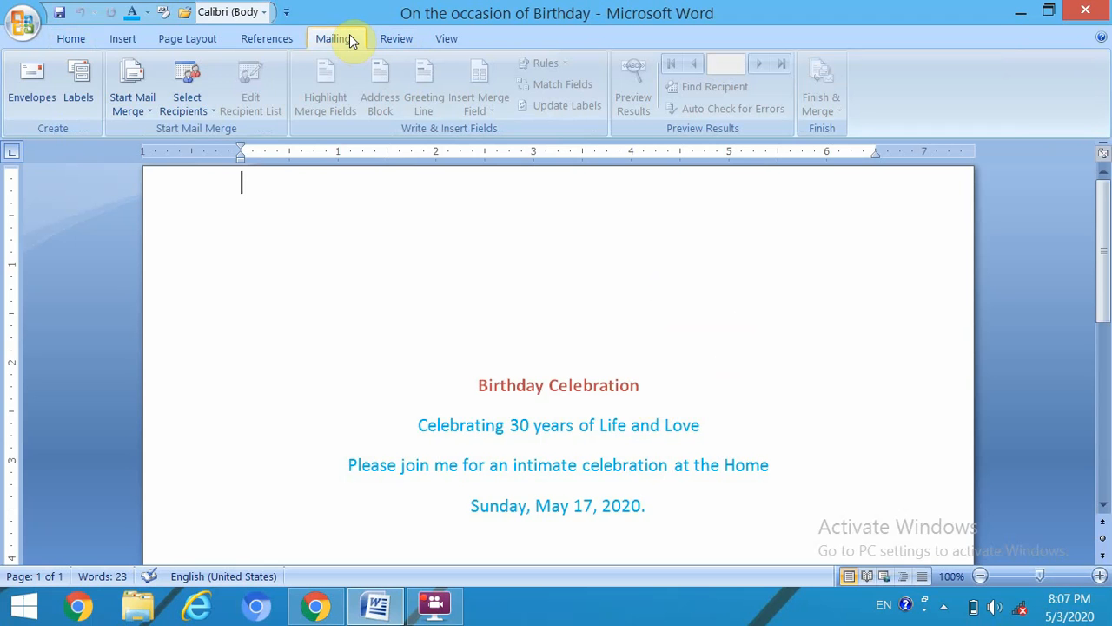
click(149, 113)
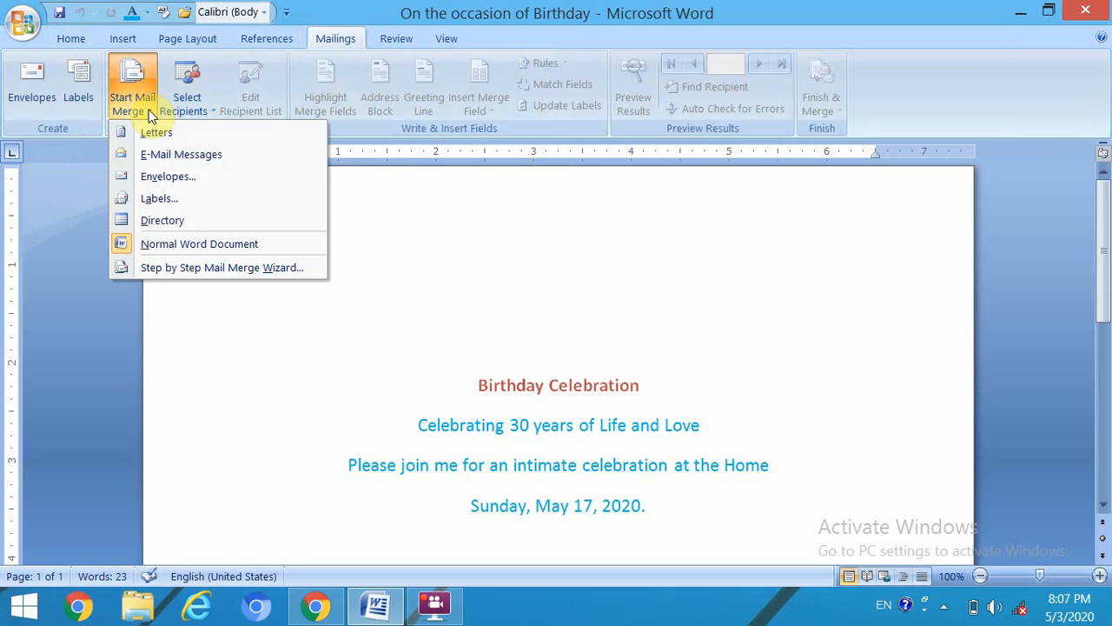
click(207, 268)
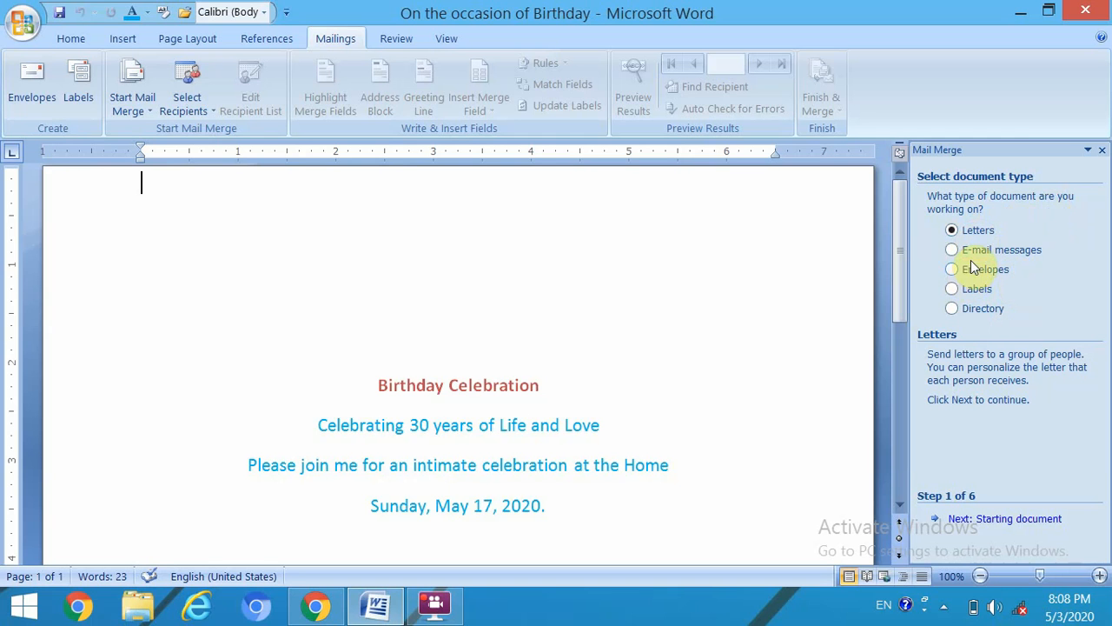
- Advance the wizard with the current document as starting document and pick Type a new list
click(1033, 519)
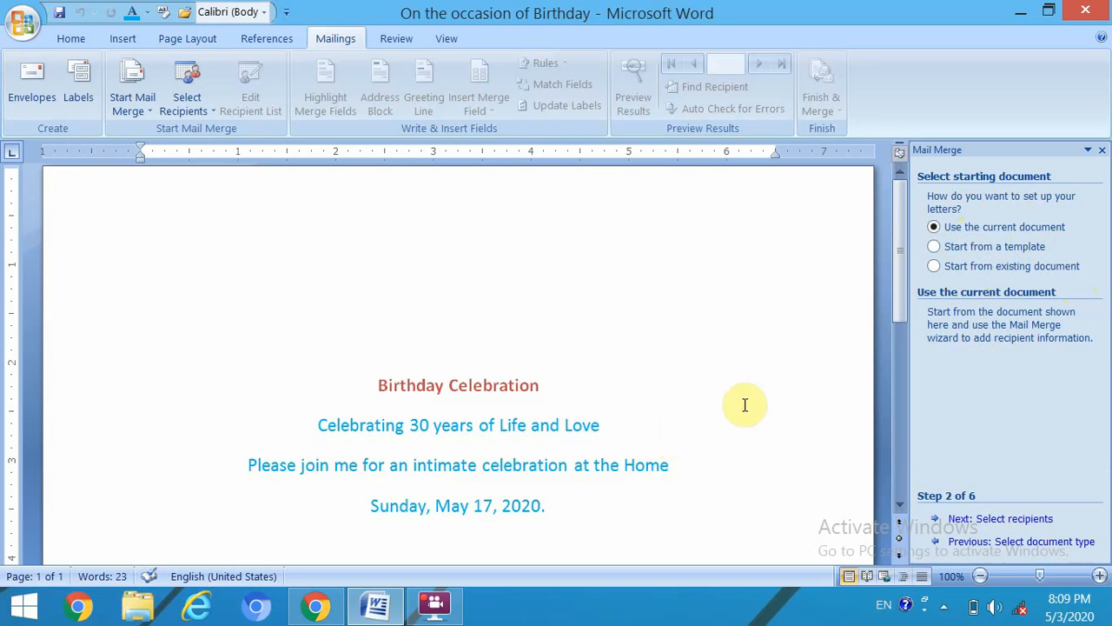
click(1005, 519)
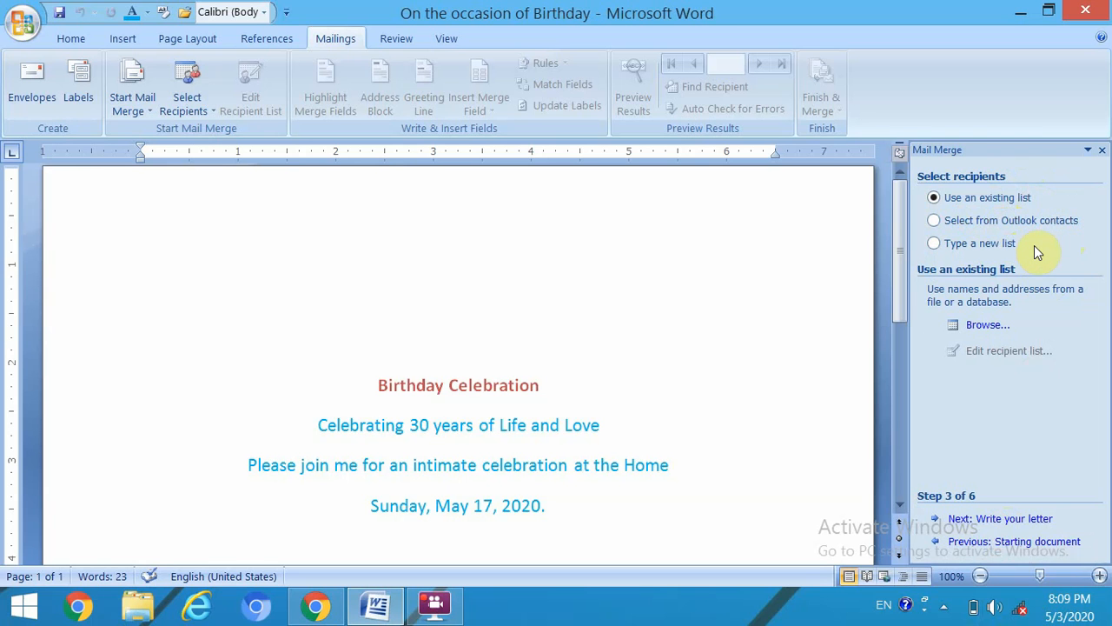
click(935, 245)
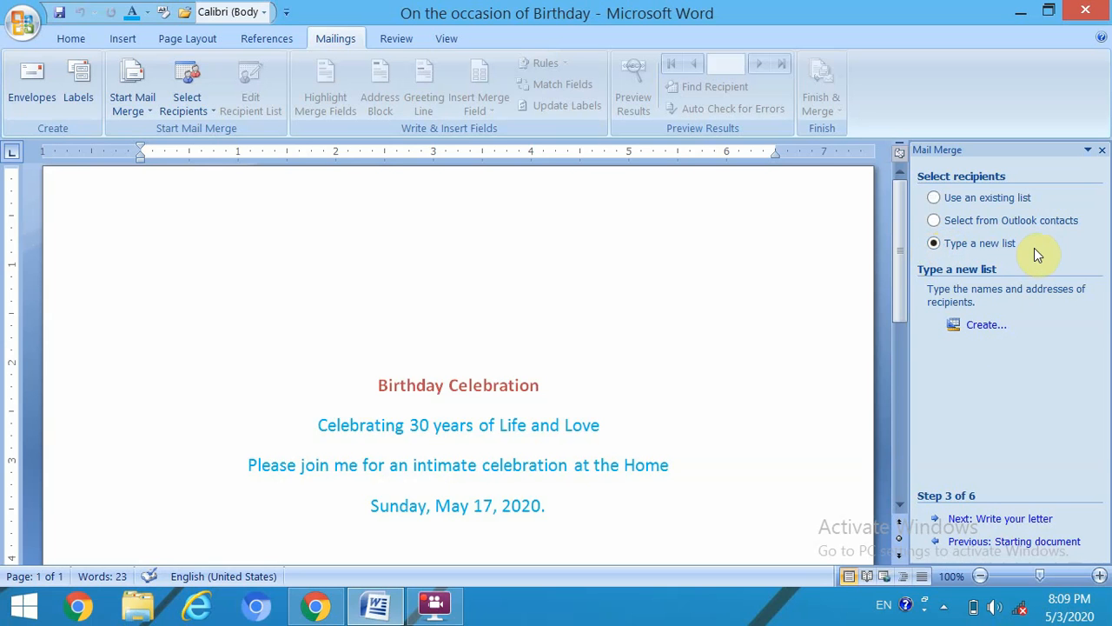
- Create a new recipient list, bringing up the empty New Address List dialog and moving it into view
click(986, 324)
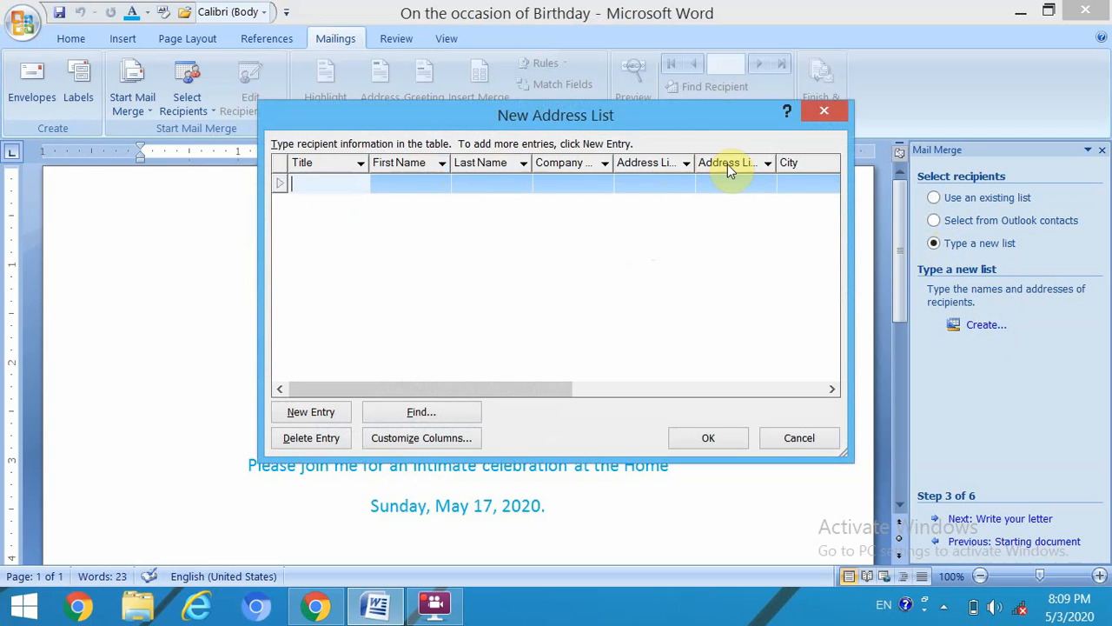
drag(545, 391, 477, 258)
- In Customize Address List, delete the Title field and rename First Name to Name
click(428, 441)
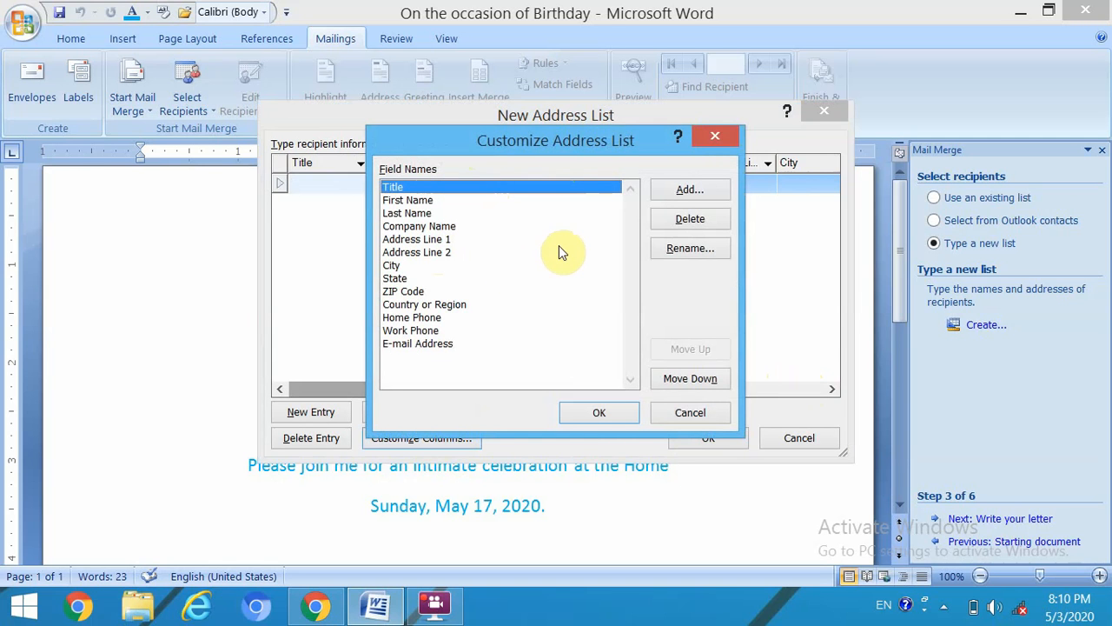
click(678, 222)
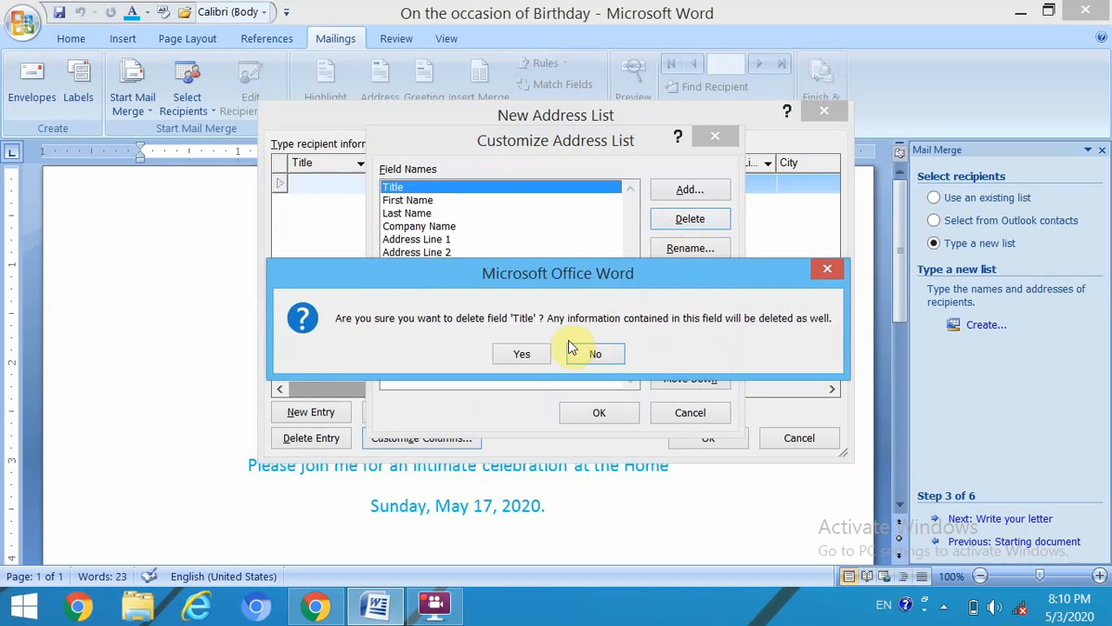
click(521, 357)
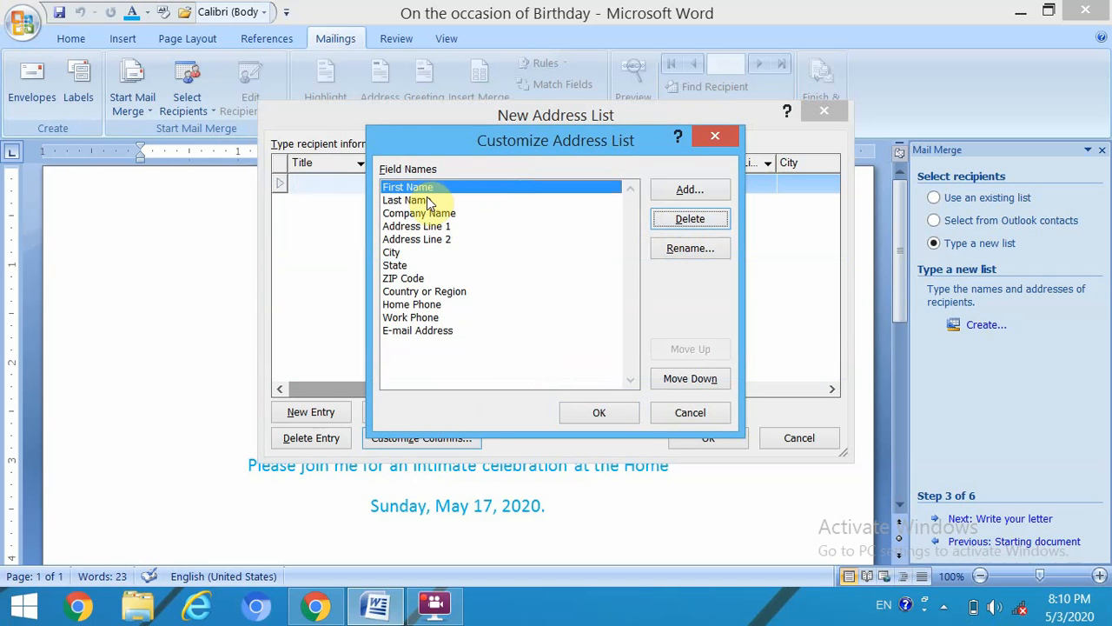
click(686, 248)
click(472, 296)
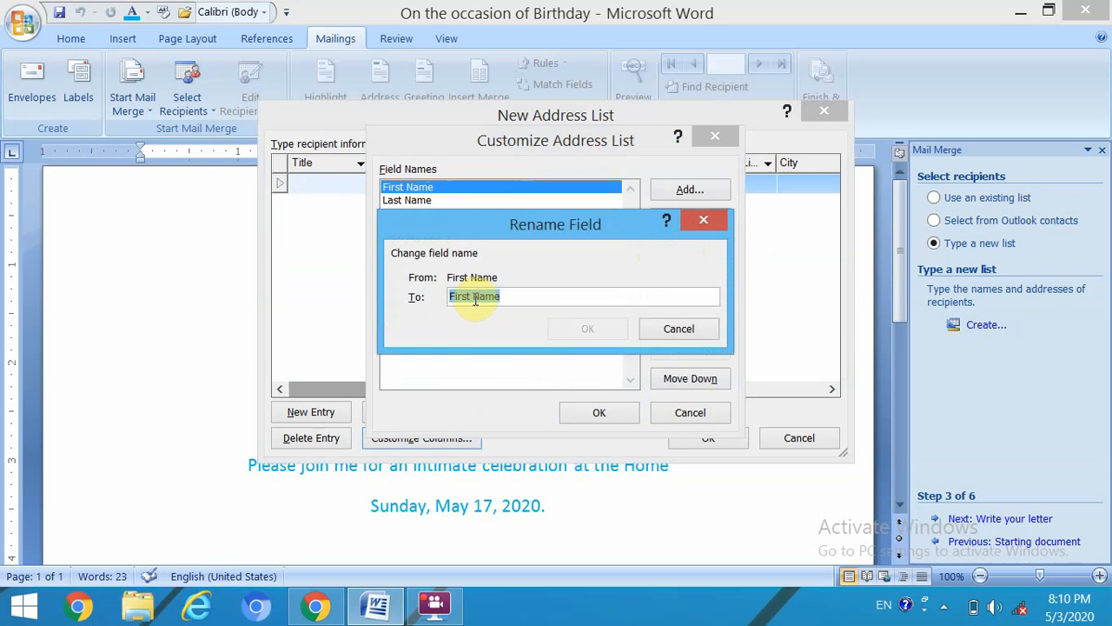
key(BackSpace)
key(BackSpace)
key(BackSpace)
key(BackSpace)
key(BackSpace)
key(BackSpace)
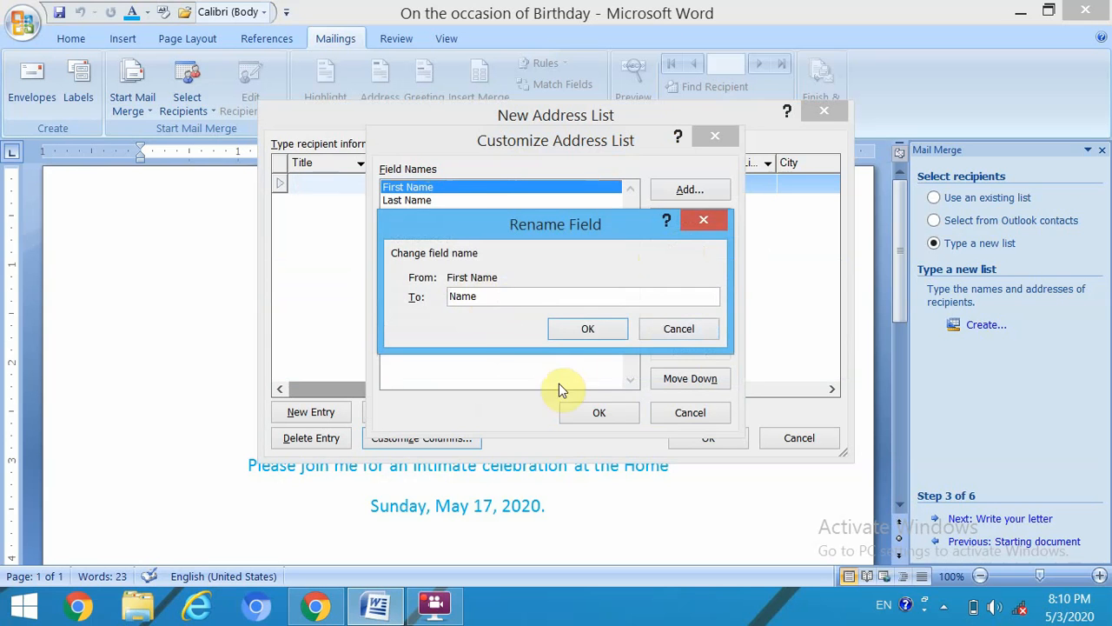
click(586, 326)
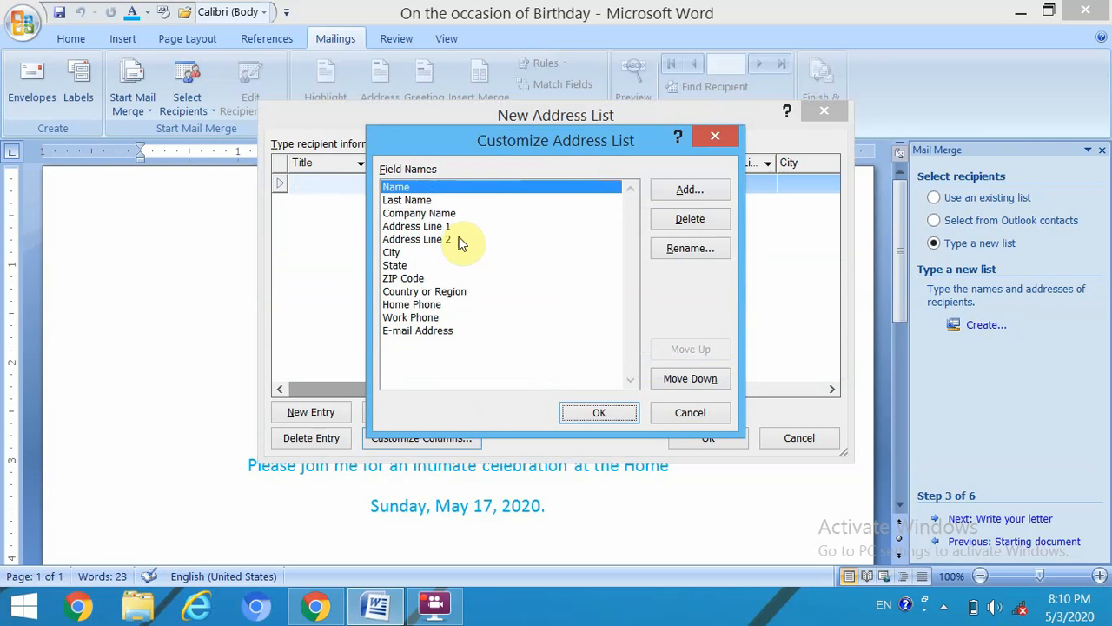
- Delete the Last Name, Company Name and Address Line 2 fields
click(385, 200)
click(710, 218)
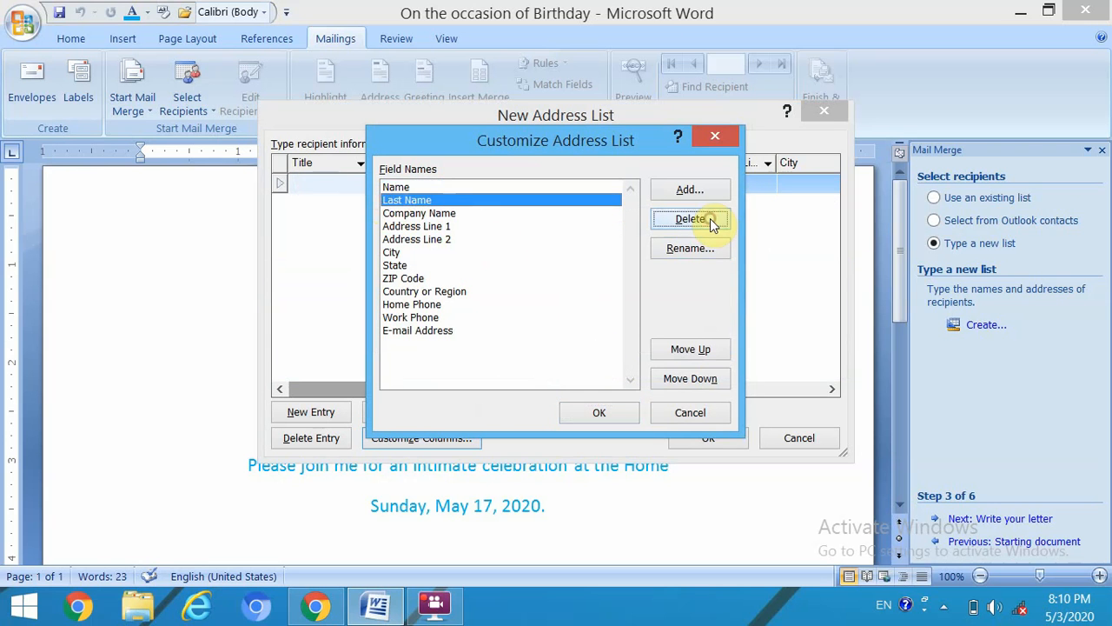
click(519, 356)
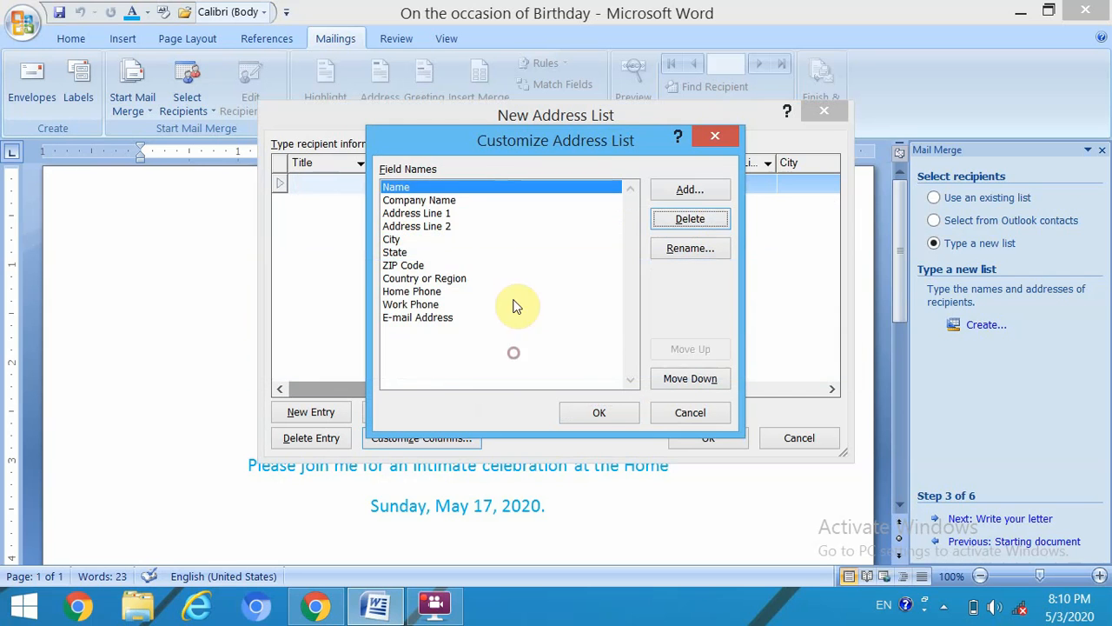
click(441, 200)
click(688, 219)
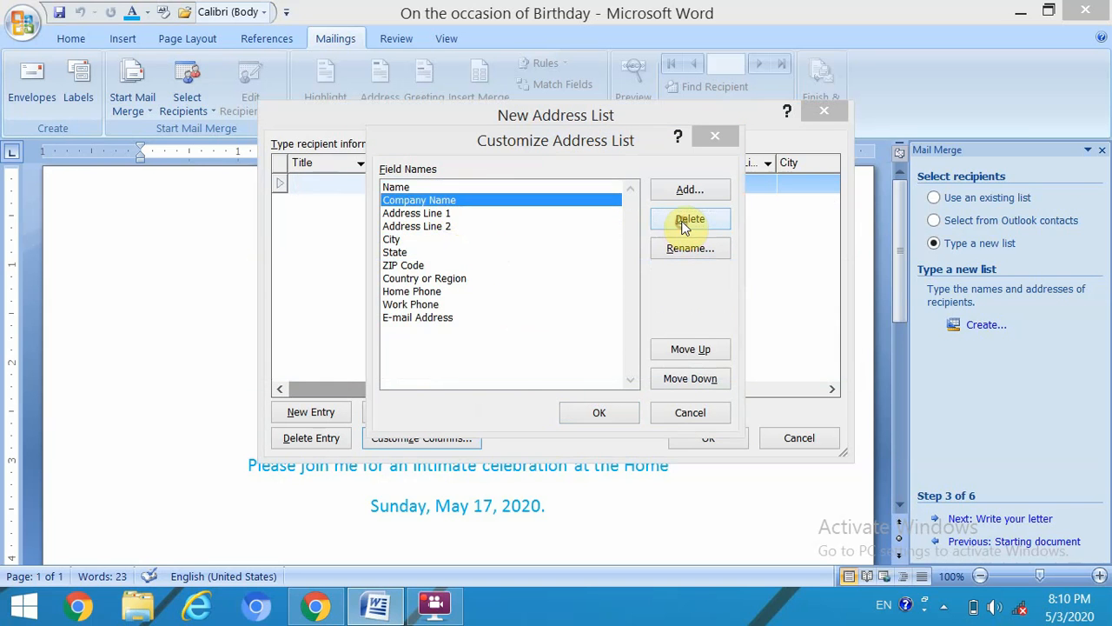
click(527, 356)
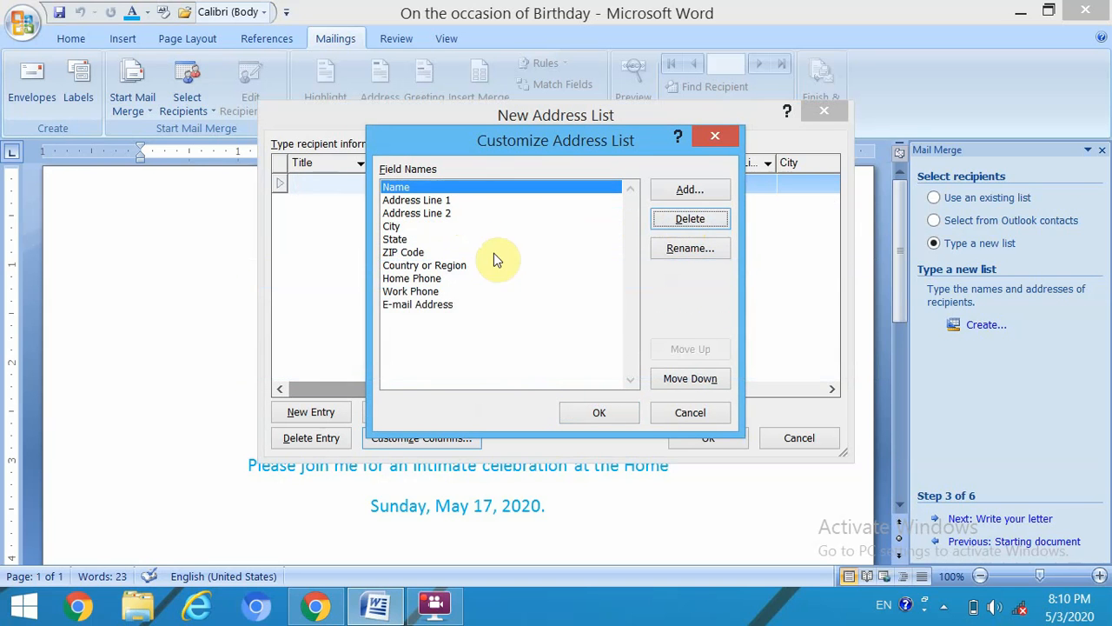
click(439, 202)
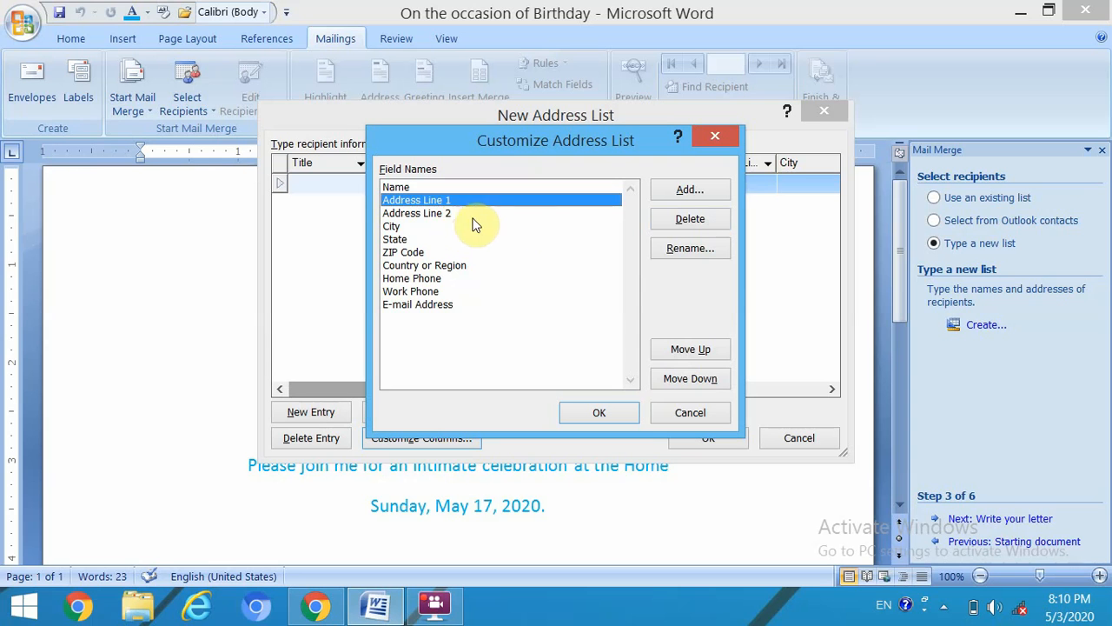
click(445, 215)
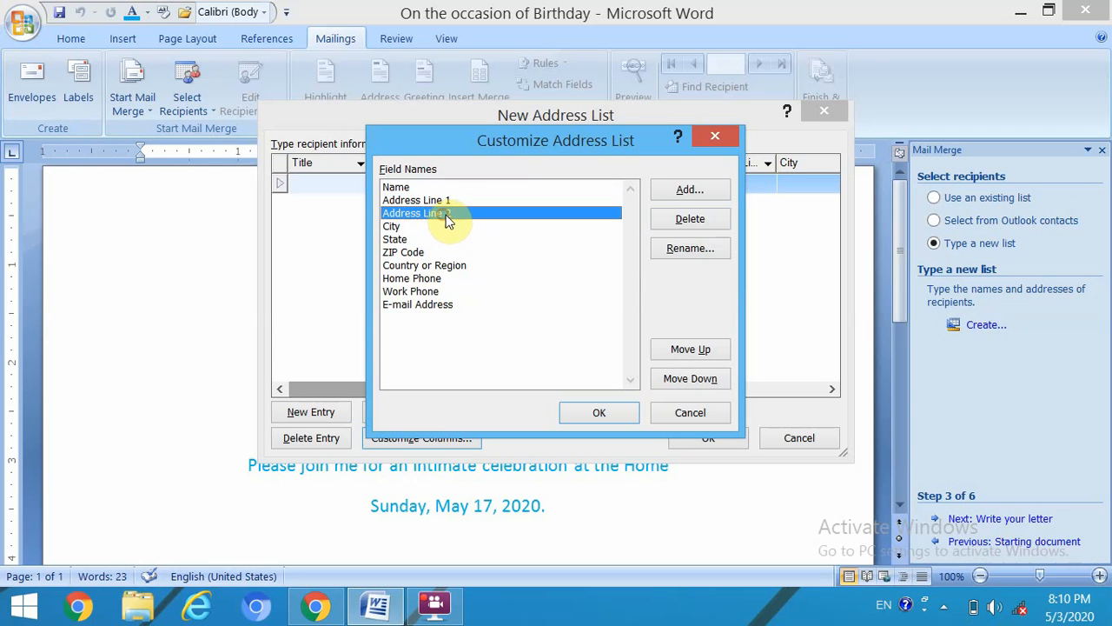
click(690, 219)
click(528, 354)
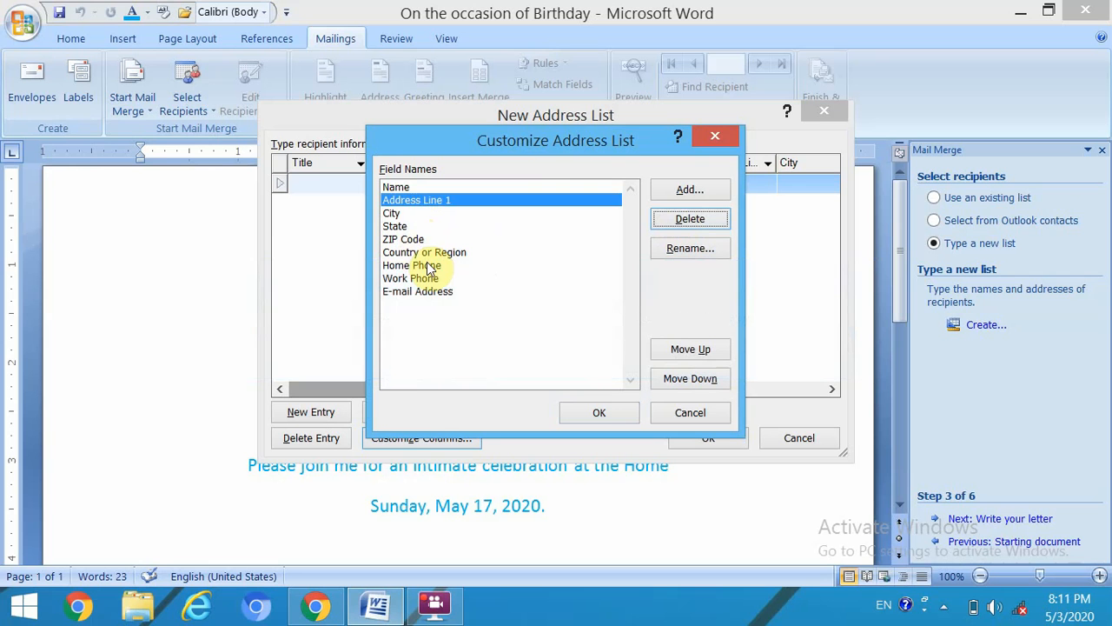
- Delete the Home Phone, Work Phone and E-mail Address fields
click(430, 268)
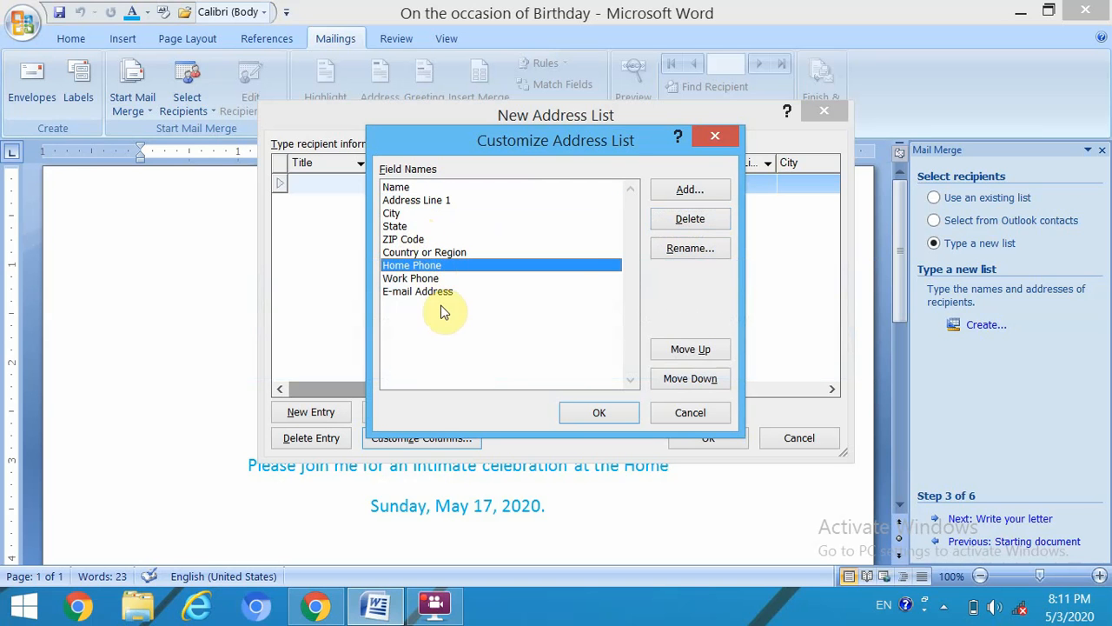
click(689, 218)
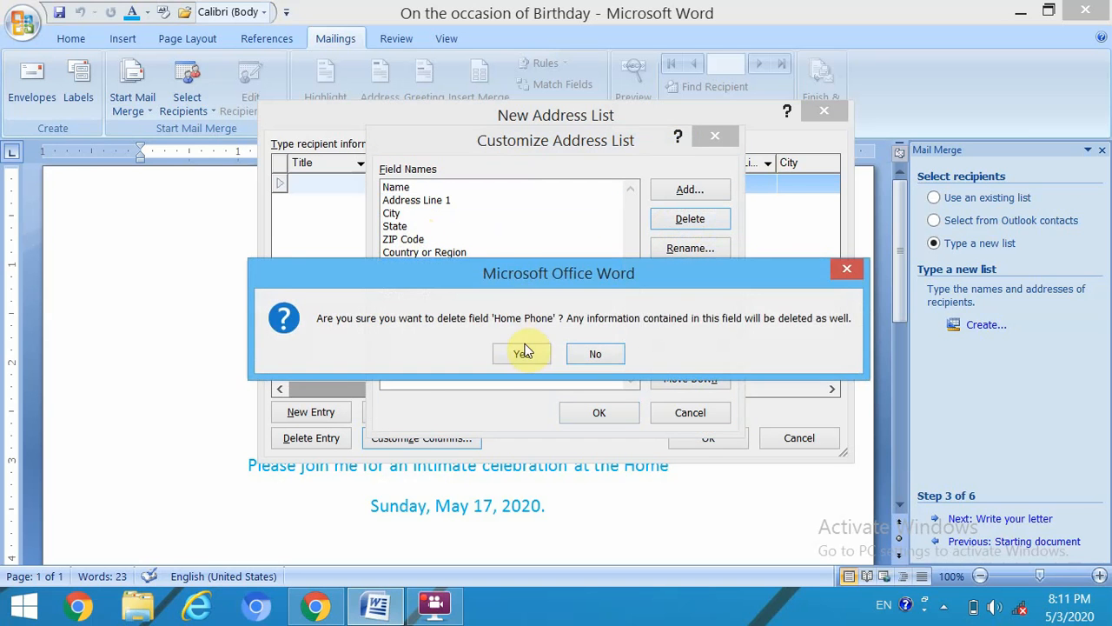
click(523, 354)
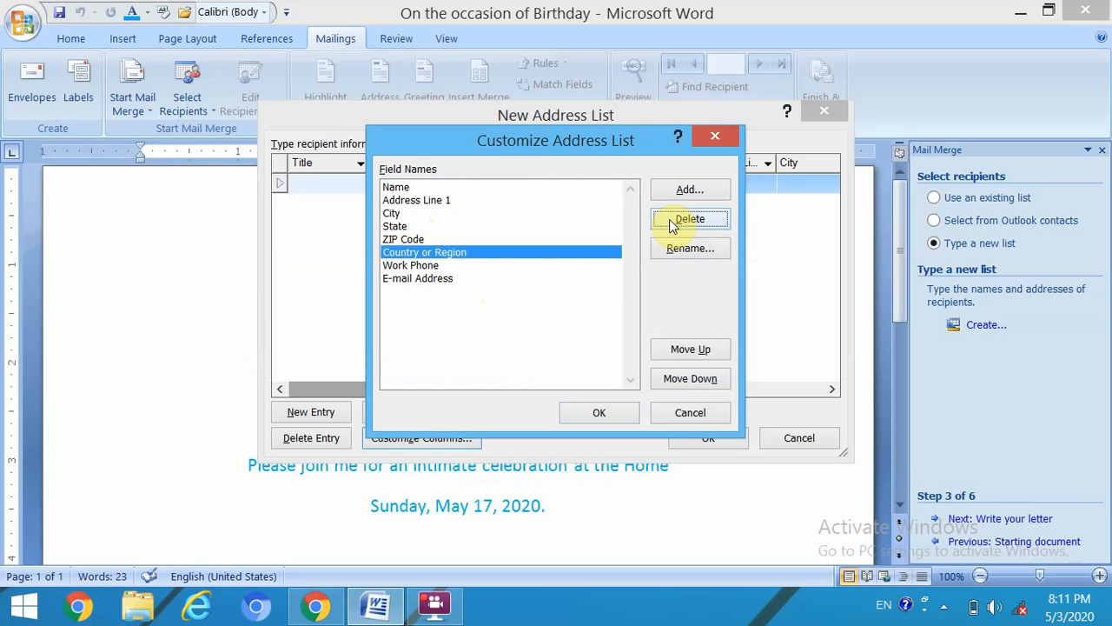
click(408, 265)
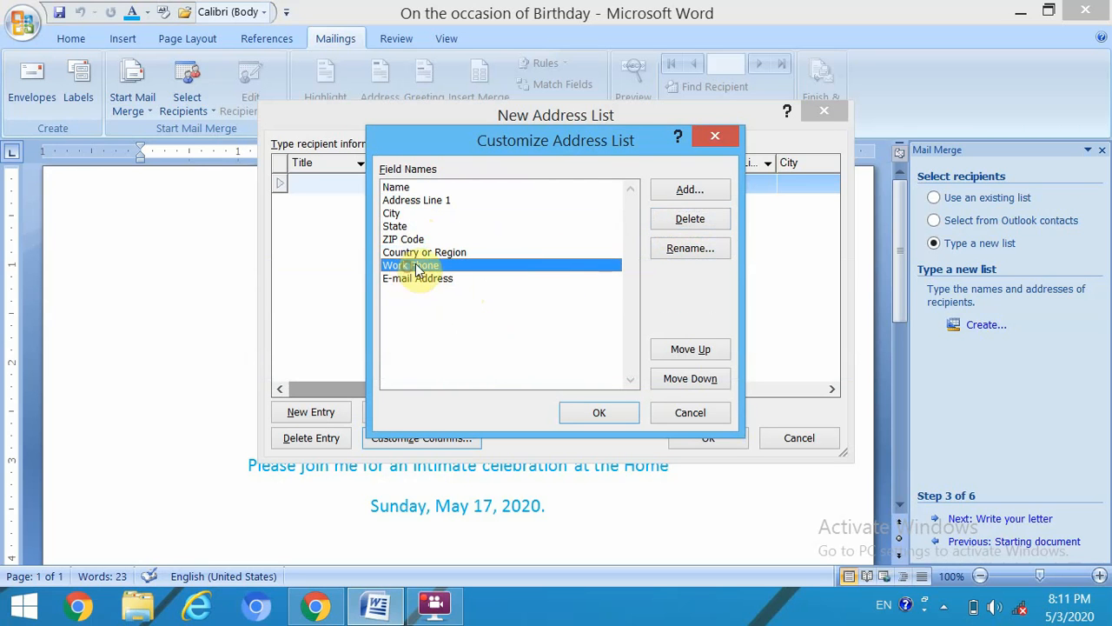
click(704, 221)
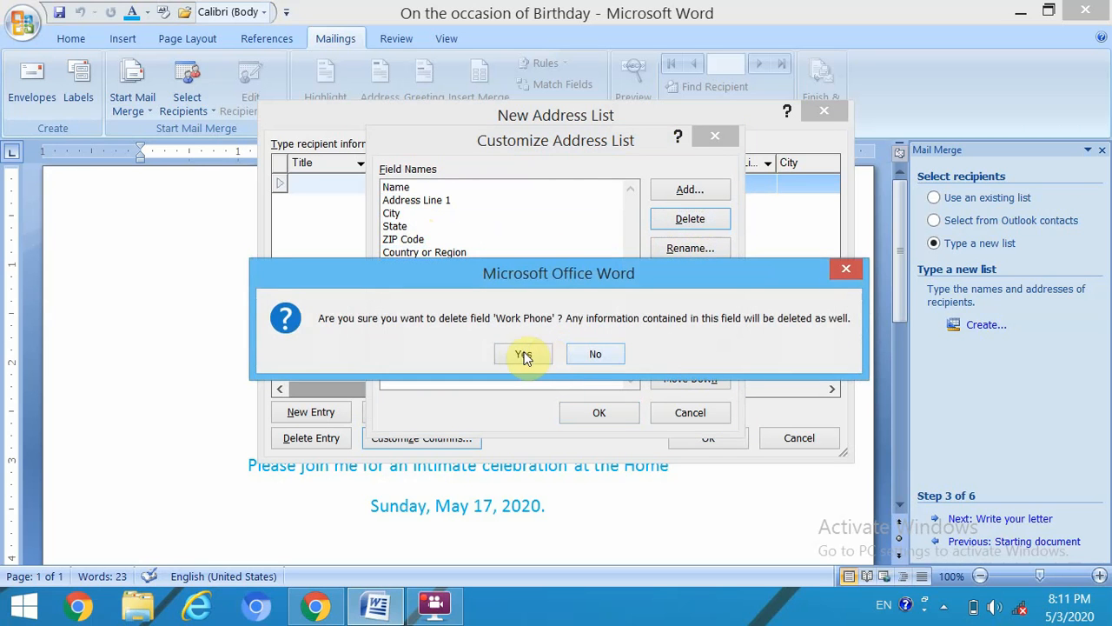
click(522, 351)
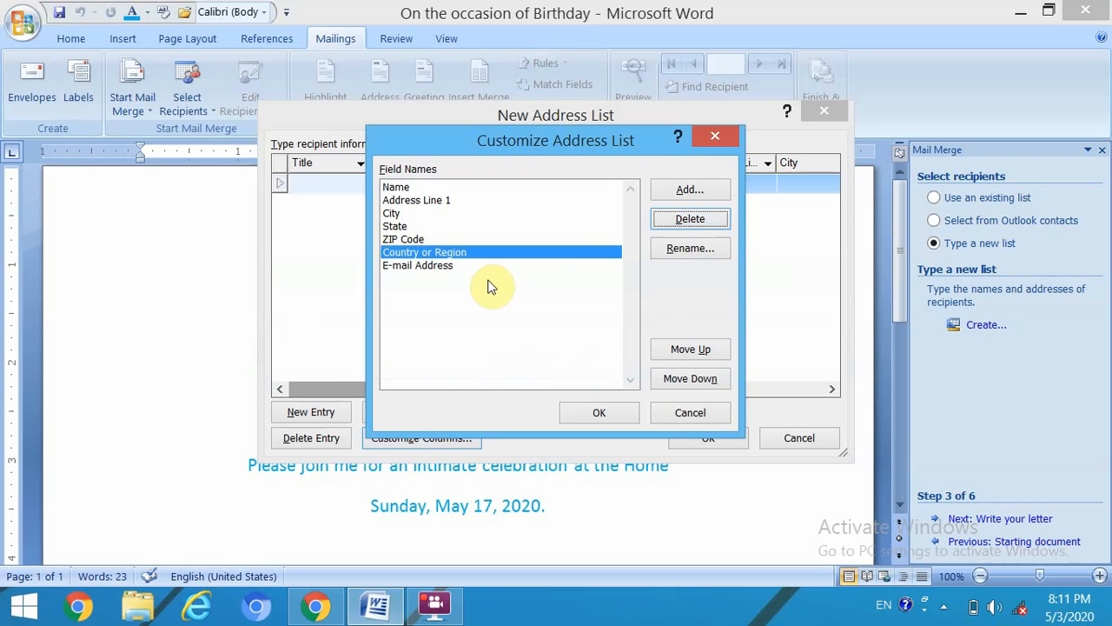
click(435, 268)
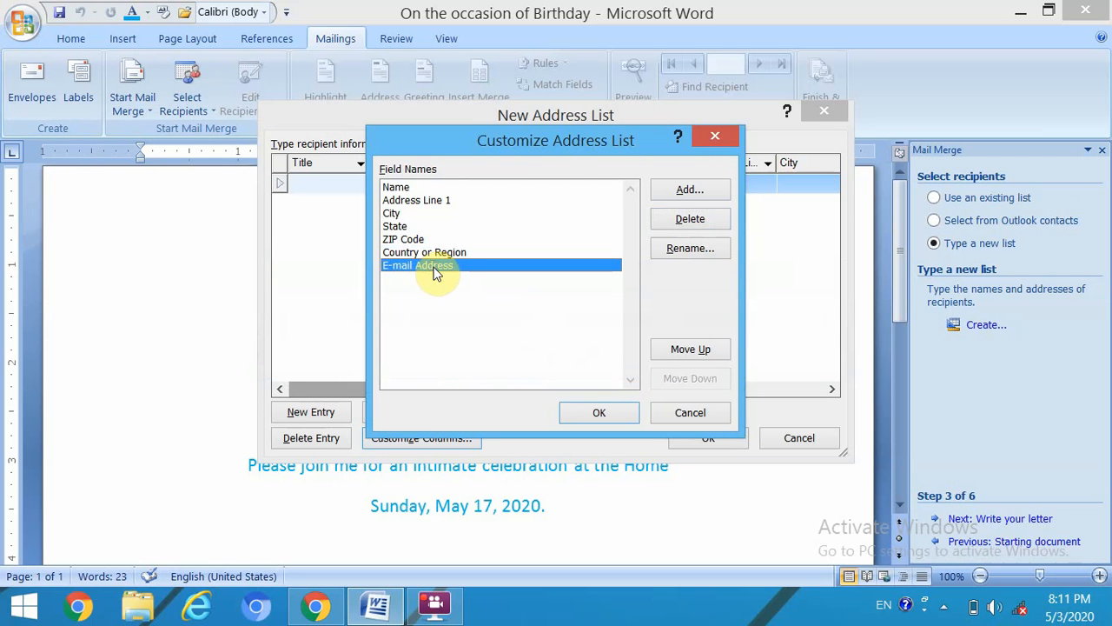
click(695, 221)
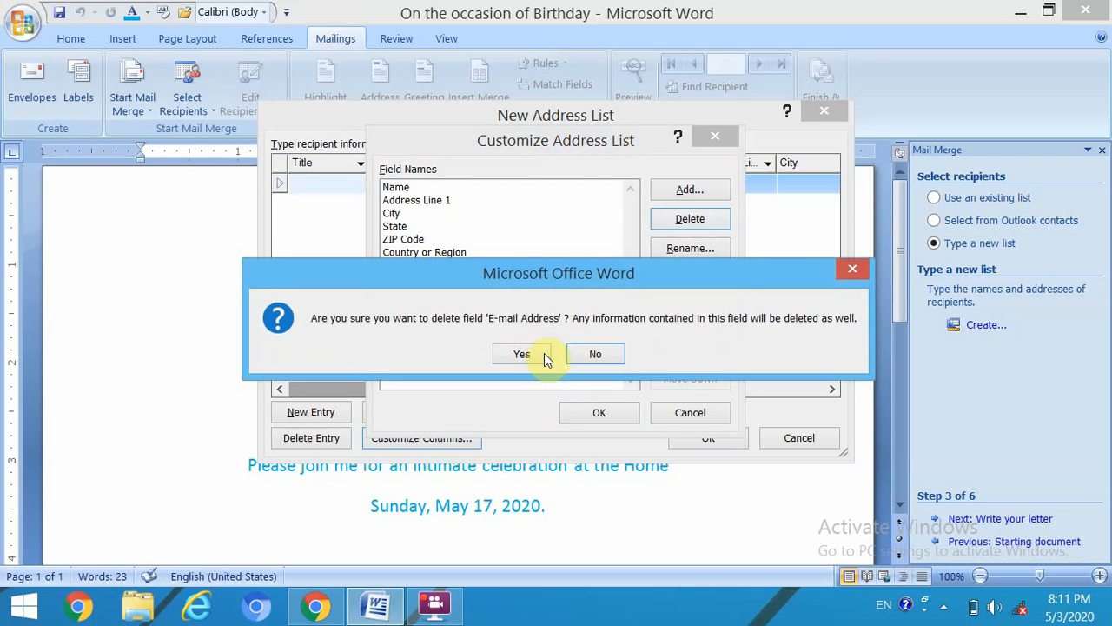
click(544, 353)
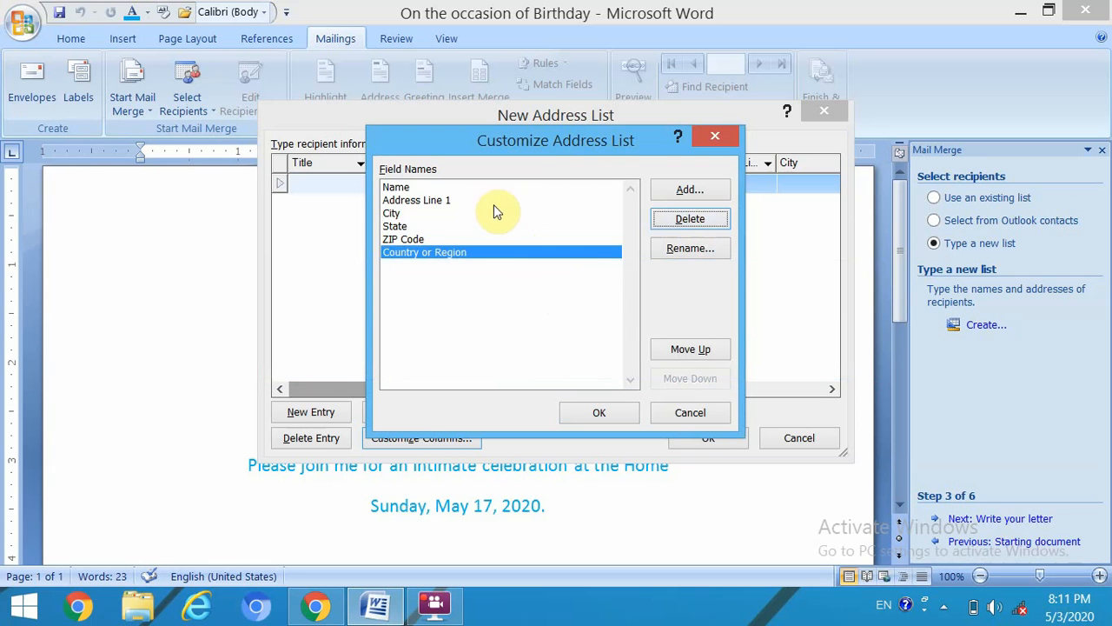
- Rename Address Line 1 to Address and accept the customized field list
click(441, 202)
click(701, 248)
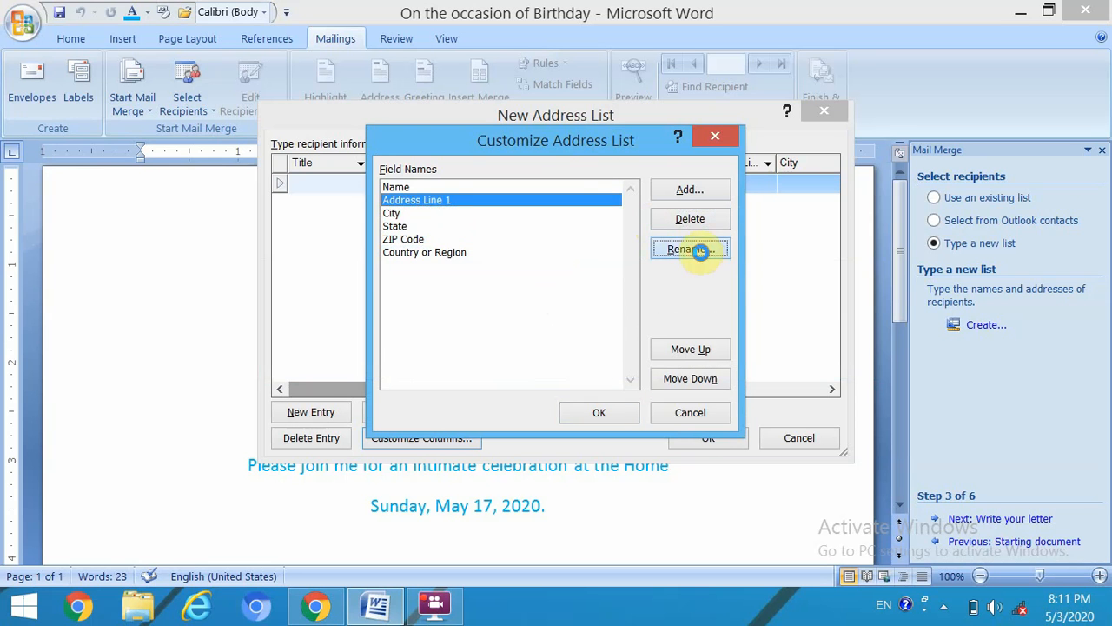
key(Right)
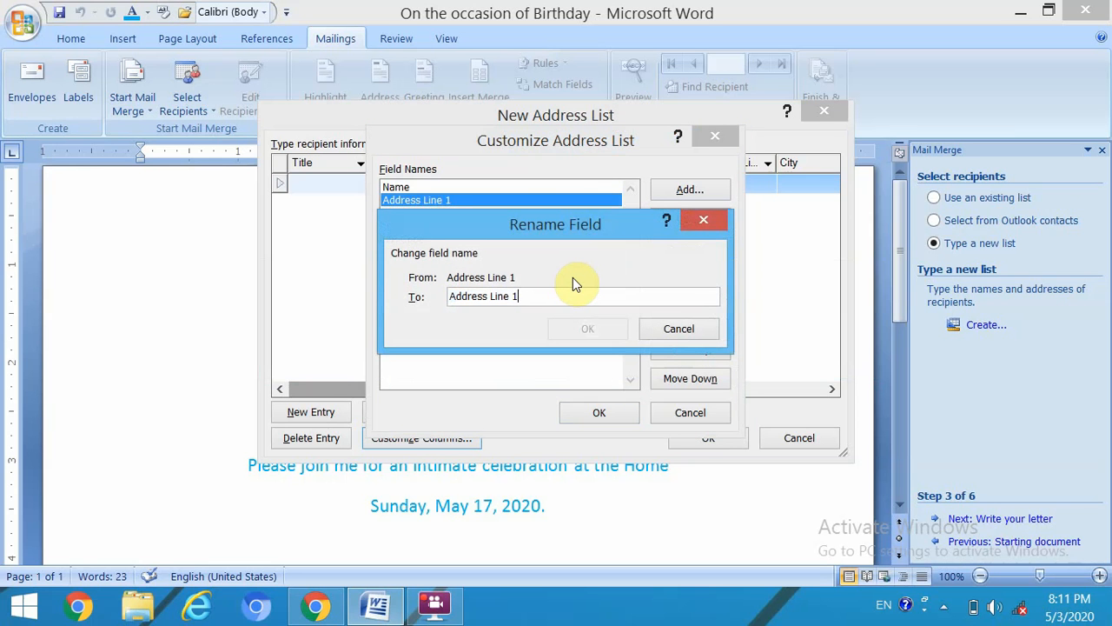
key(Left)
key(Left)
key(Right)
key(Delete)
key(BackSpace)
key(BackSpace)
key(BackSpace)
key(BackSpace)
key(BackSpace)
key(BackSpace)
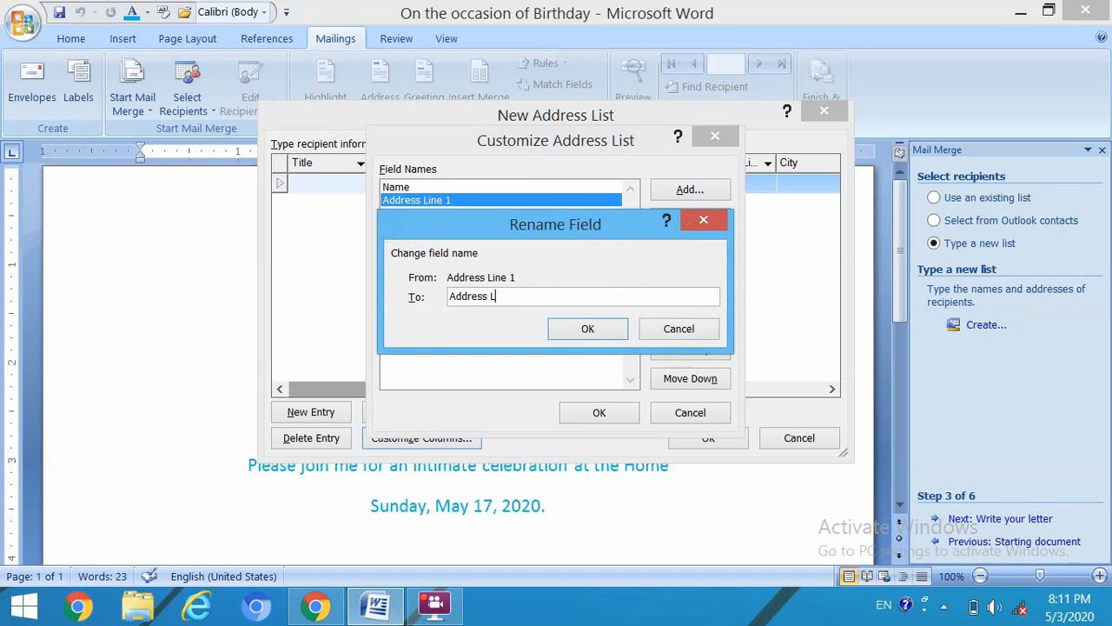
click(618, 327)
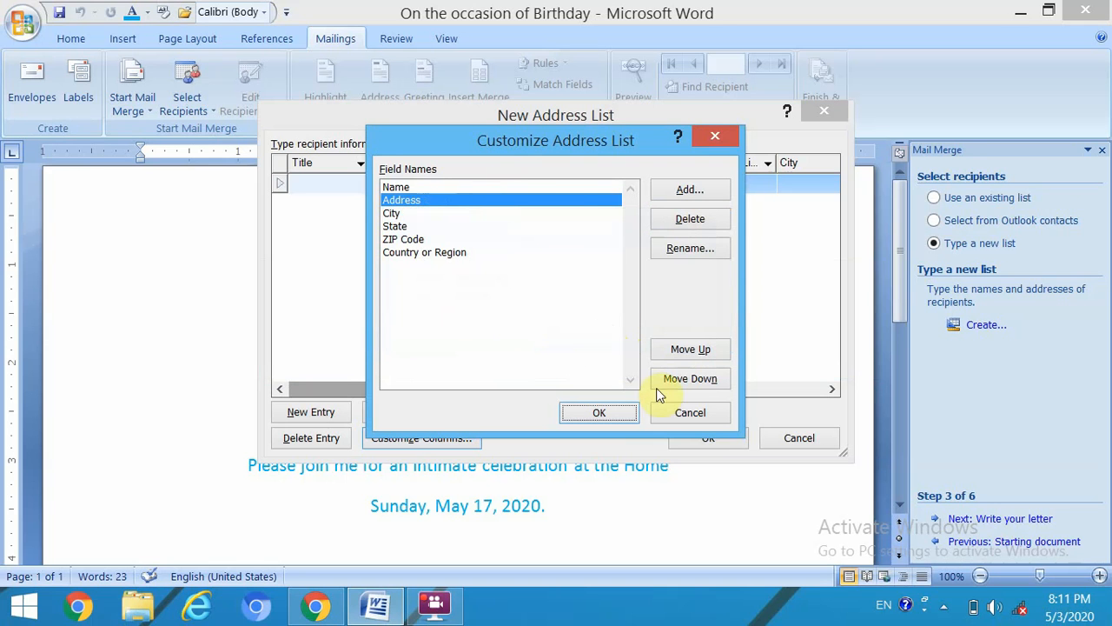
click(602, 412)
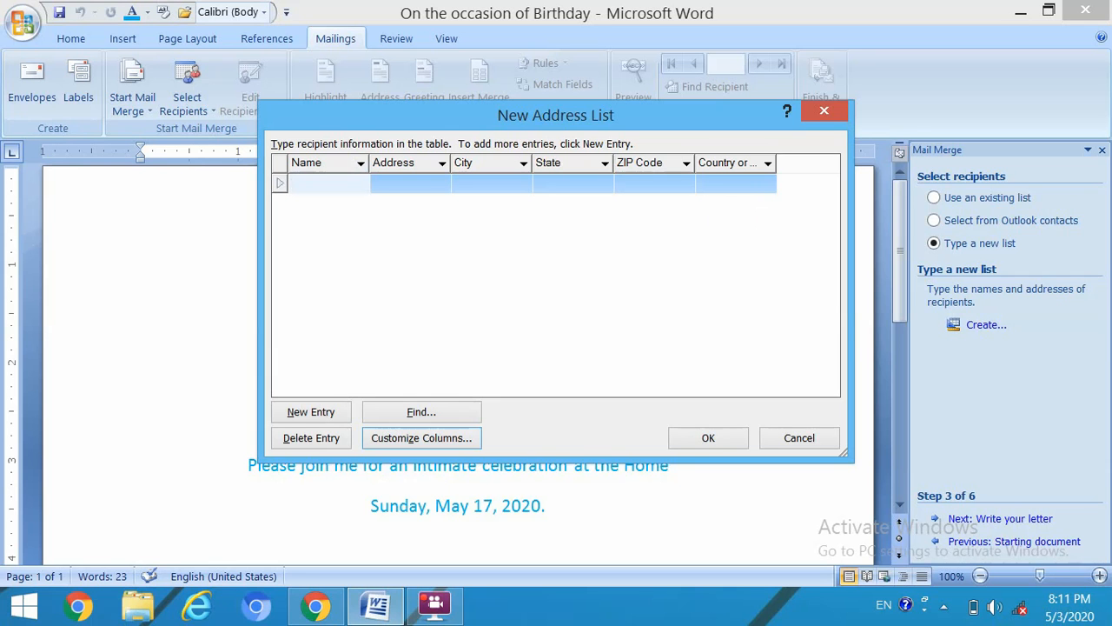
- Enter the first recipient's name and full address in Darbhanga, Bihar, India
key(Tab)
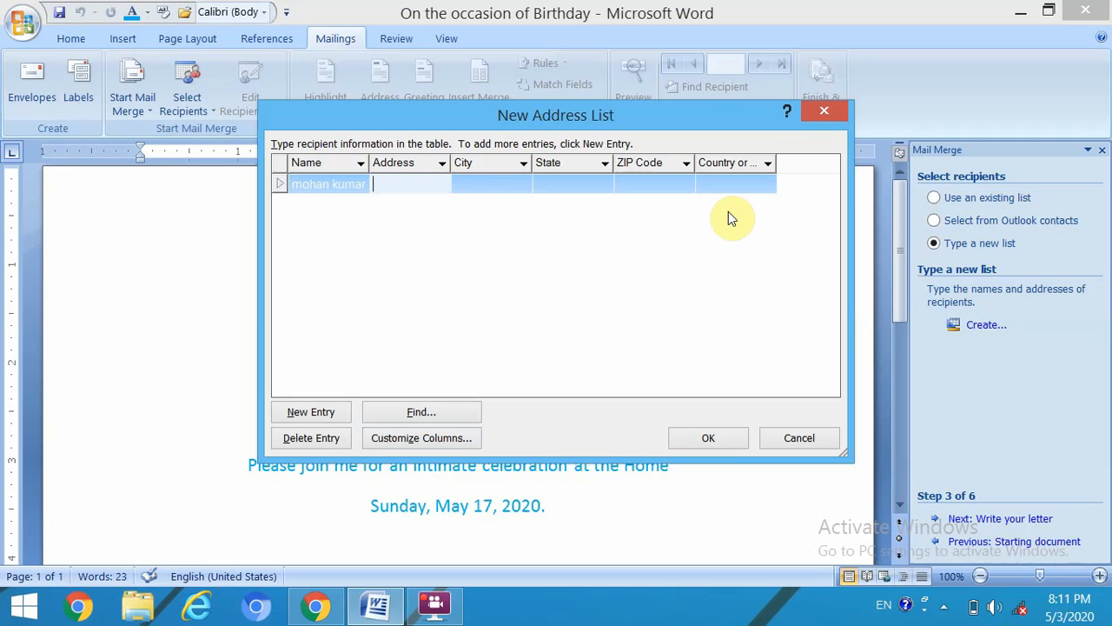
text(bela)
key(Tab)
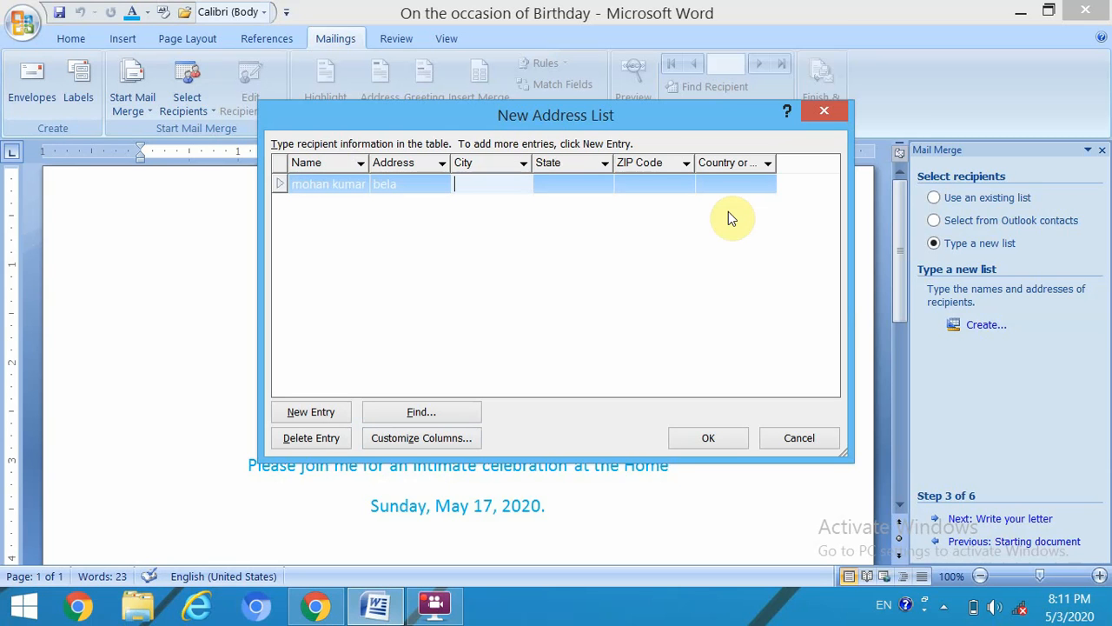
text(darbhanga)
key(Tab)
text(bihar)
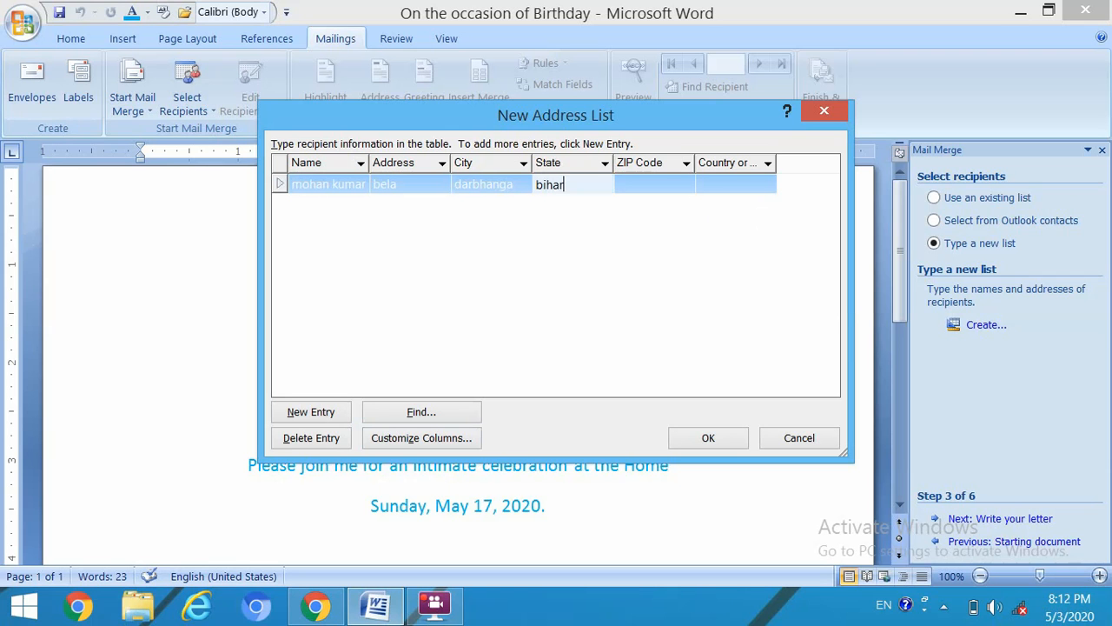
key(Tab)
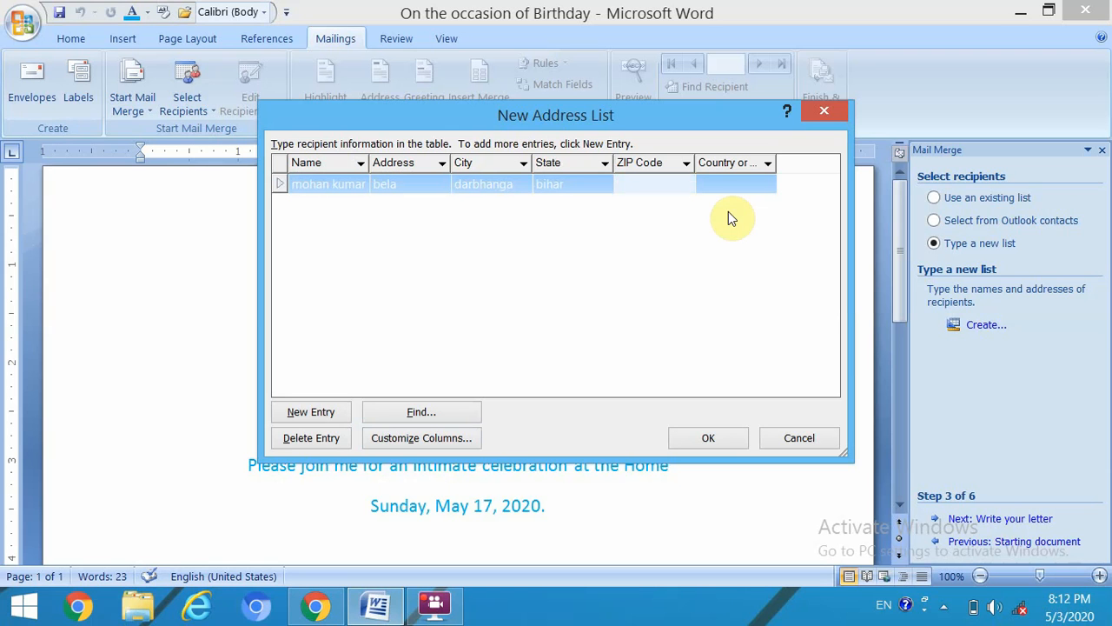
text(846009)
key(Tab)
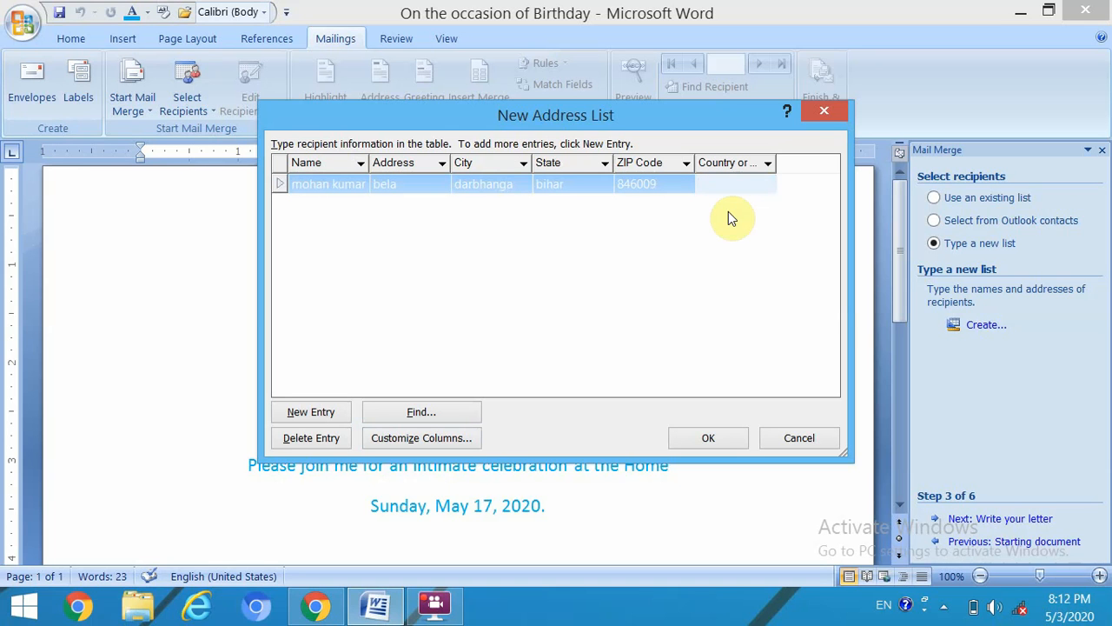
text(india)
- Add a second recipient with name, street, city, state, ZIP and country india
click(315, 414)
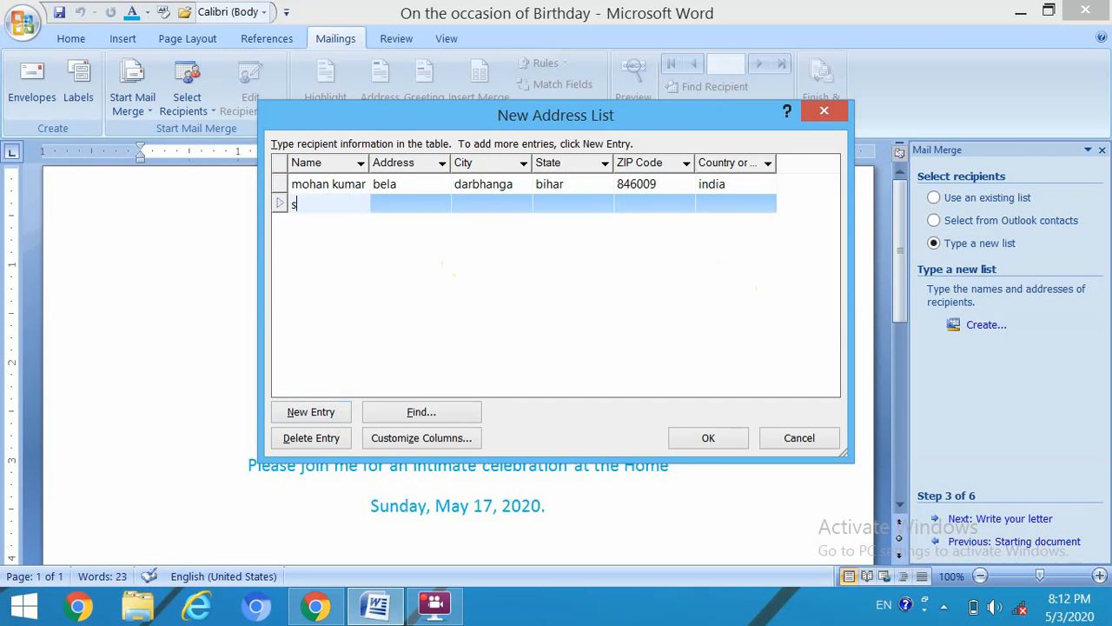
key(Tab)
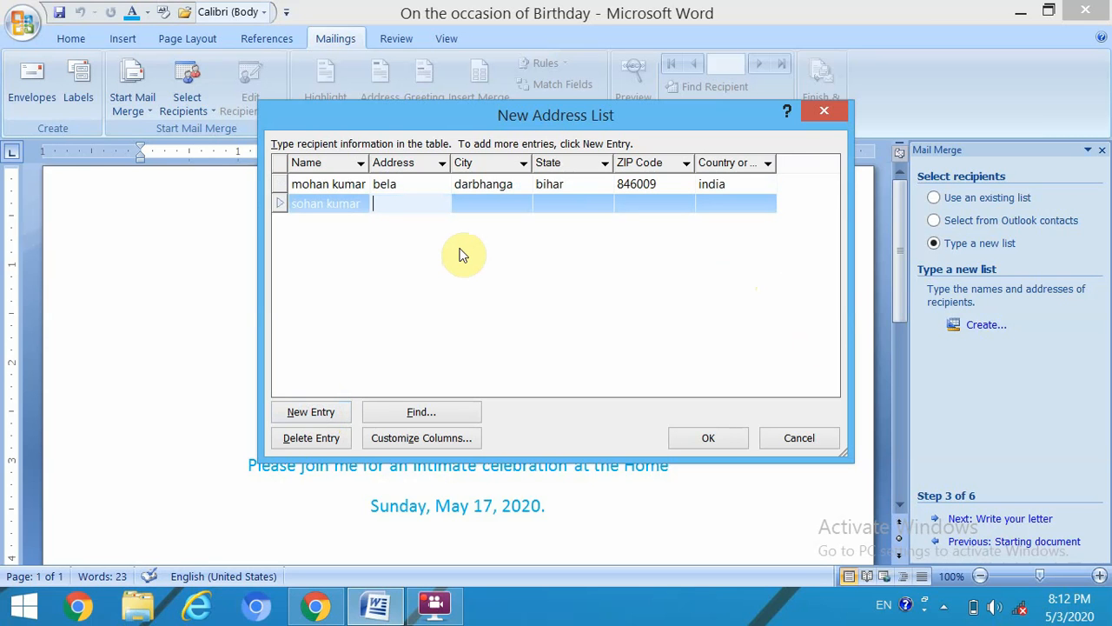
text(kadirabad)
key(Tab)
text(darbjag)
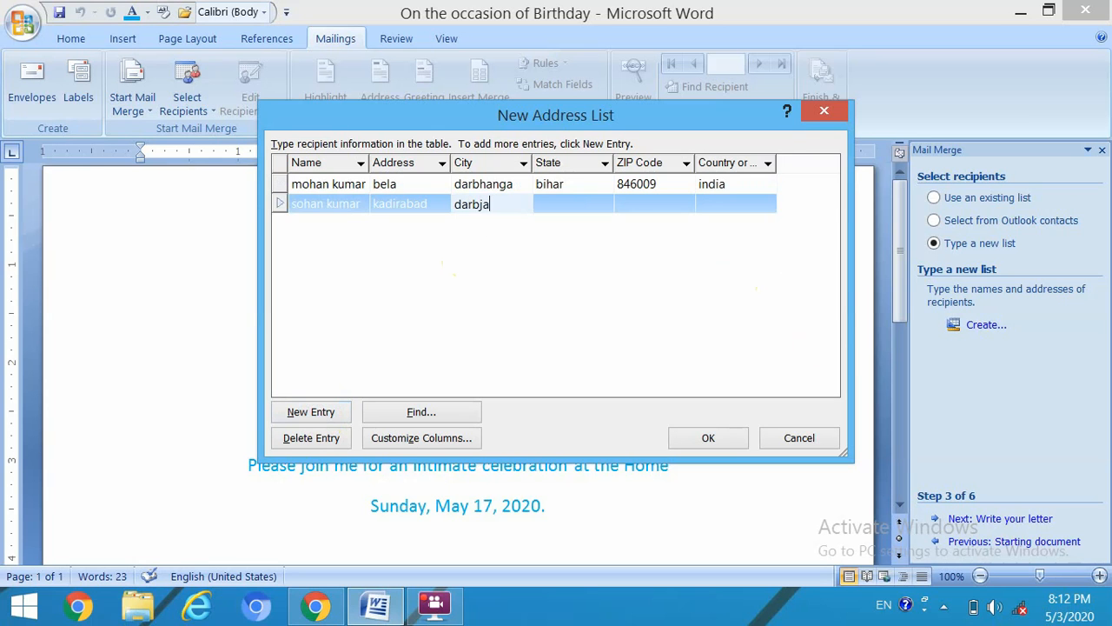
key(BackSpace)
key(BackSpace)
text(hanga)
key(Tab)
text(b)
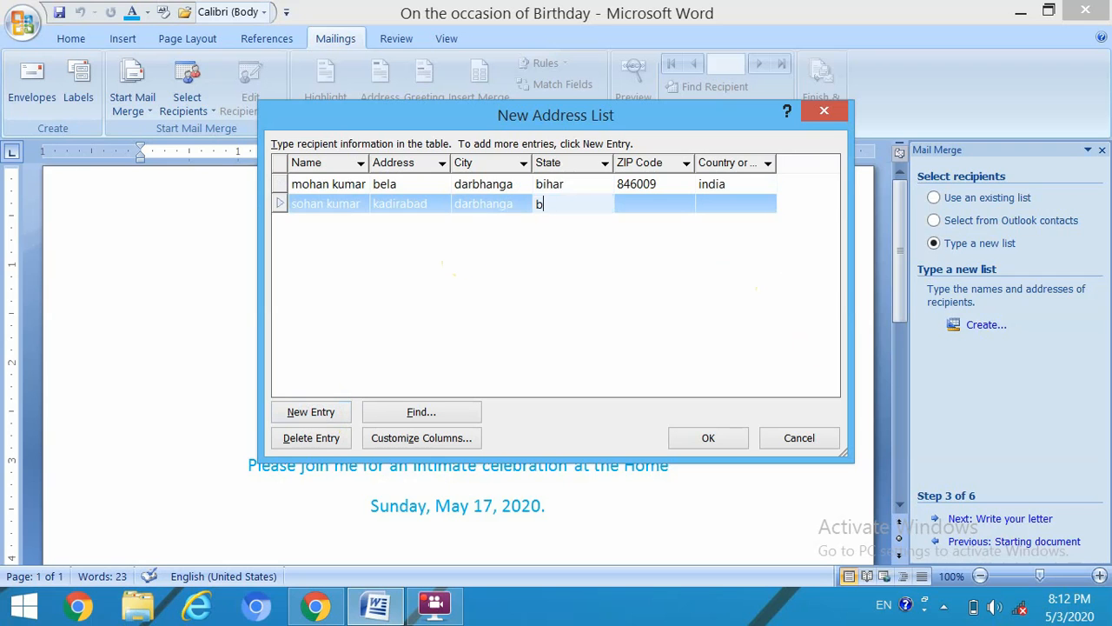
text(ihar)
key(Tab)
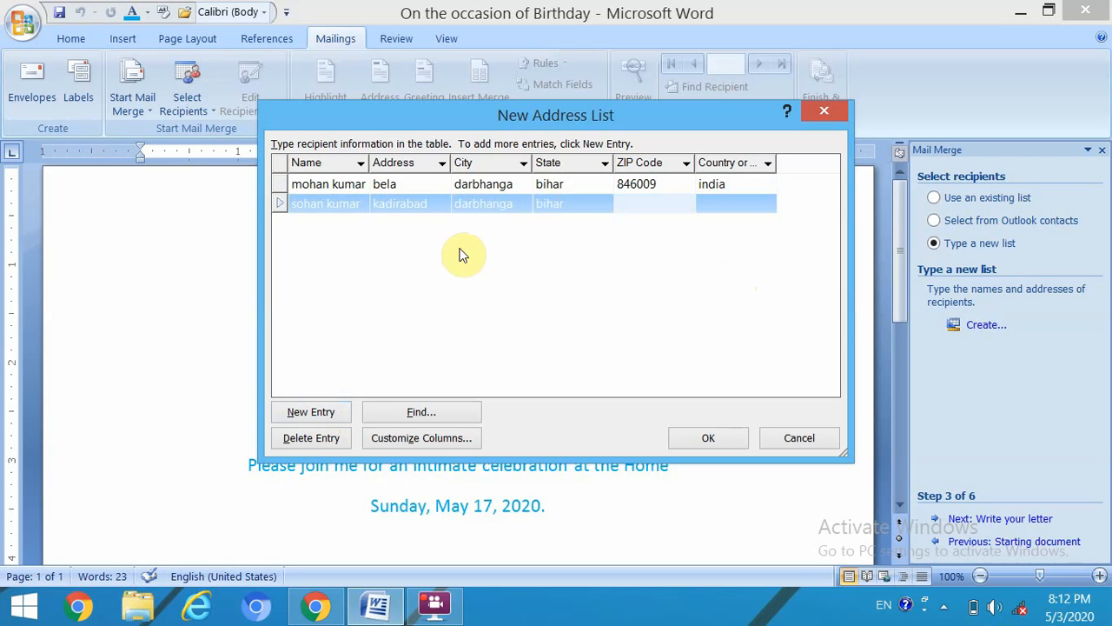
text(84005)
key(Tab)
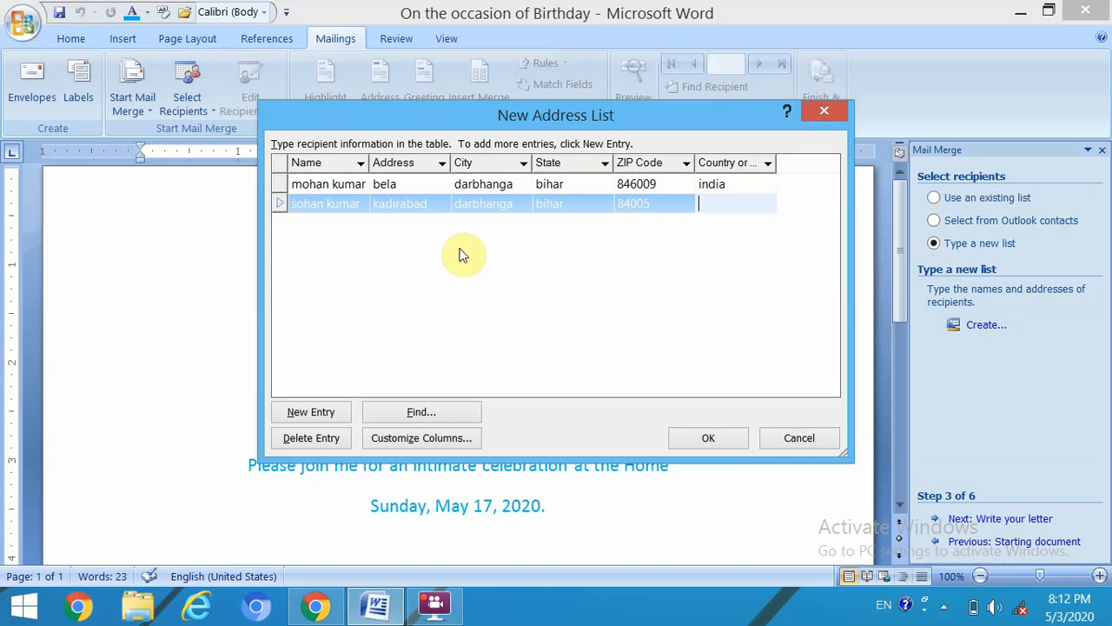
text(indi)
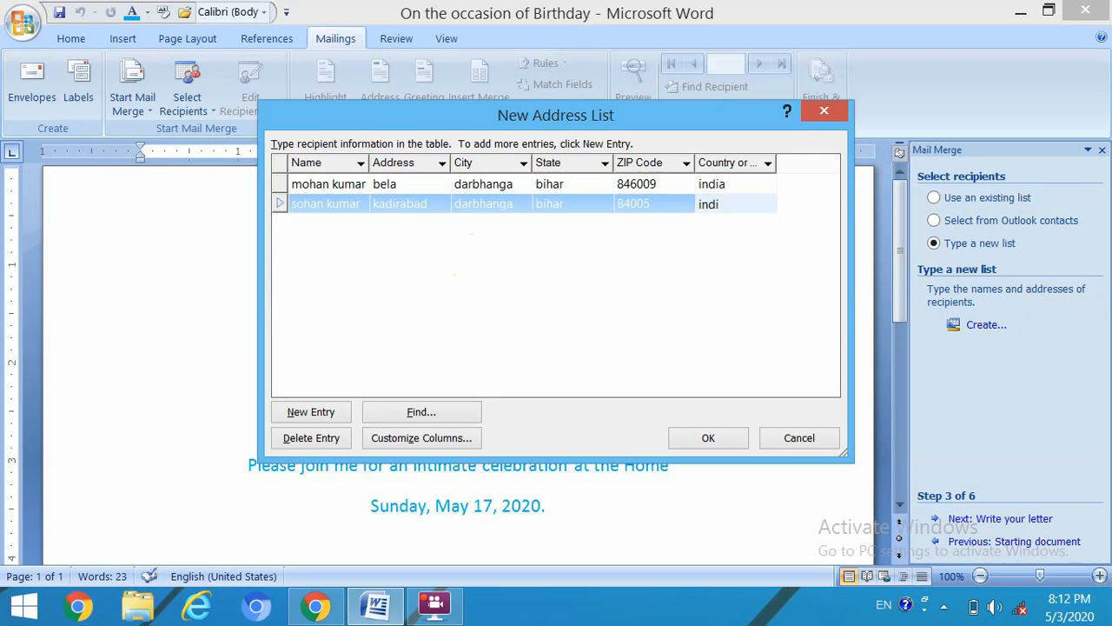
text(a)
- Add a third recipient with name and full address in Darbhanga, Bihar, India
key(Tab)
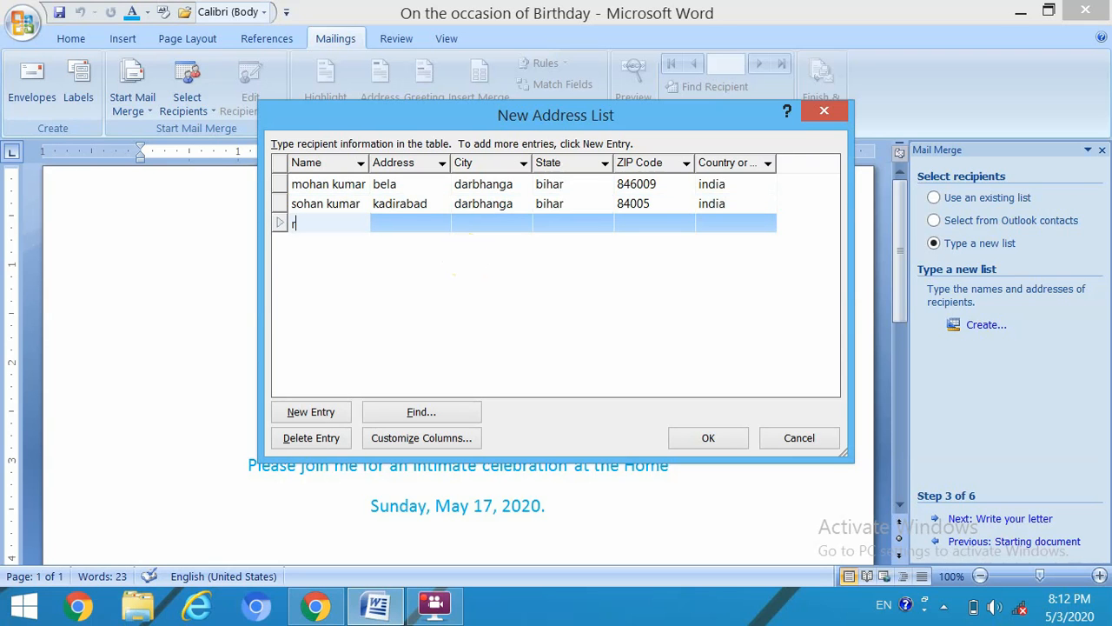
key(Tab)
text(donar)
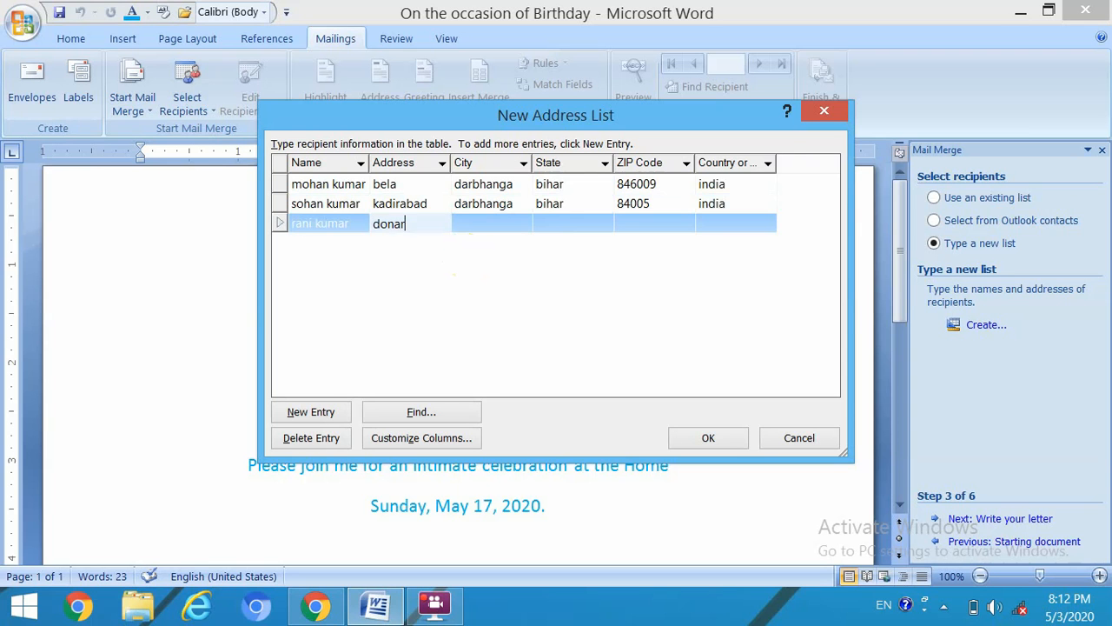
key(Tab)
text(d)
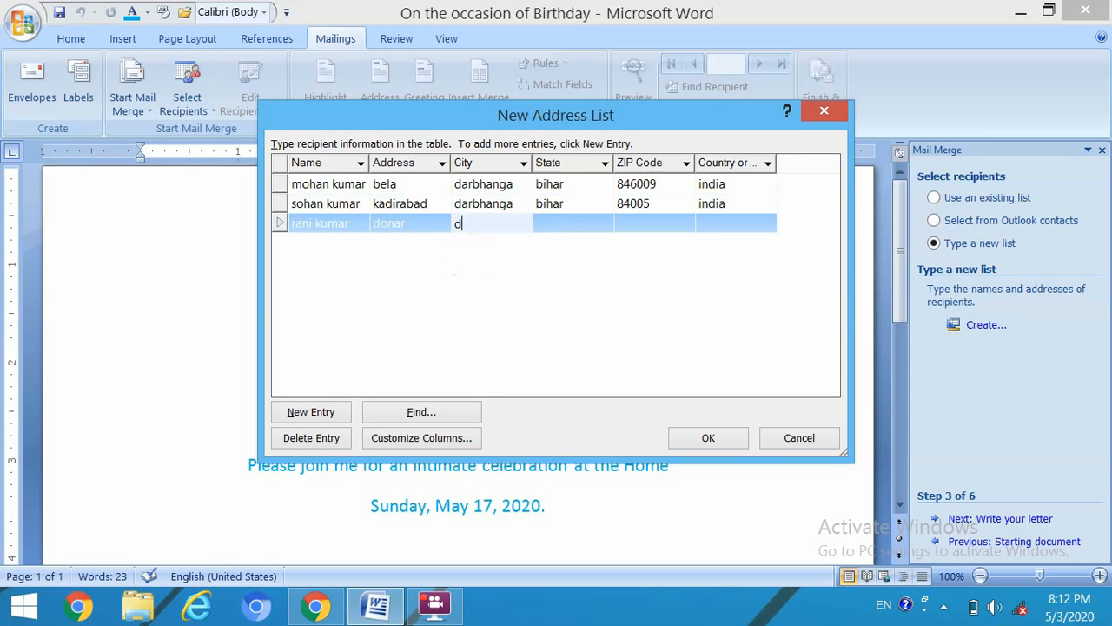
text(arbhanga)
key(Tab)
text(bihar)
key(Tab)
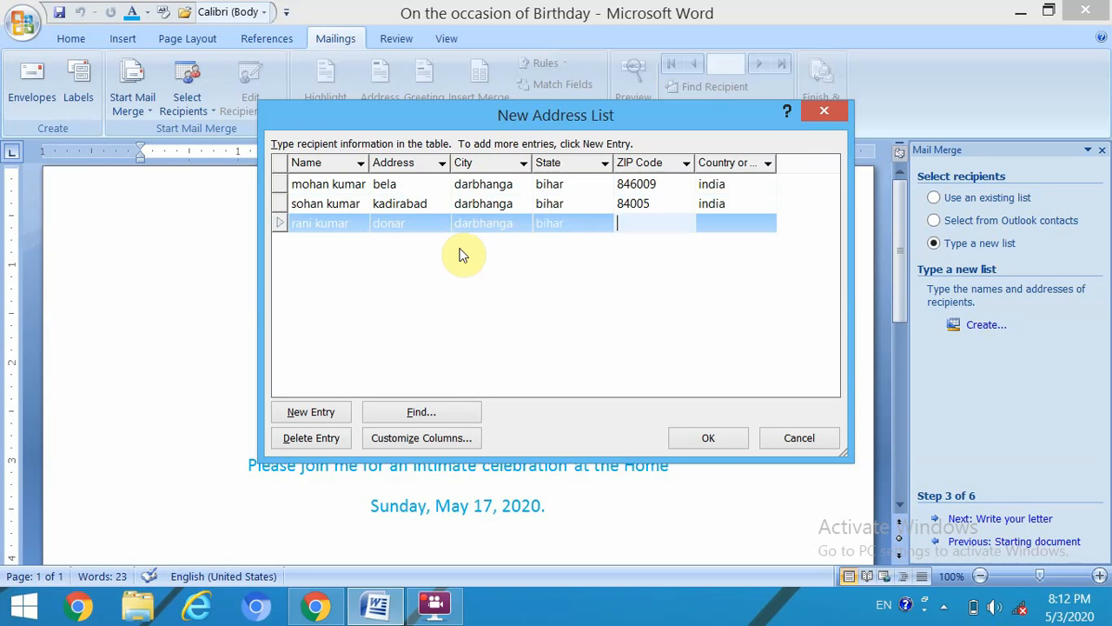
text(846004)
key(Tab)
text(india)
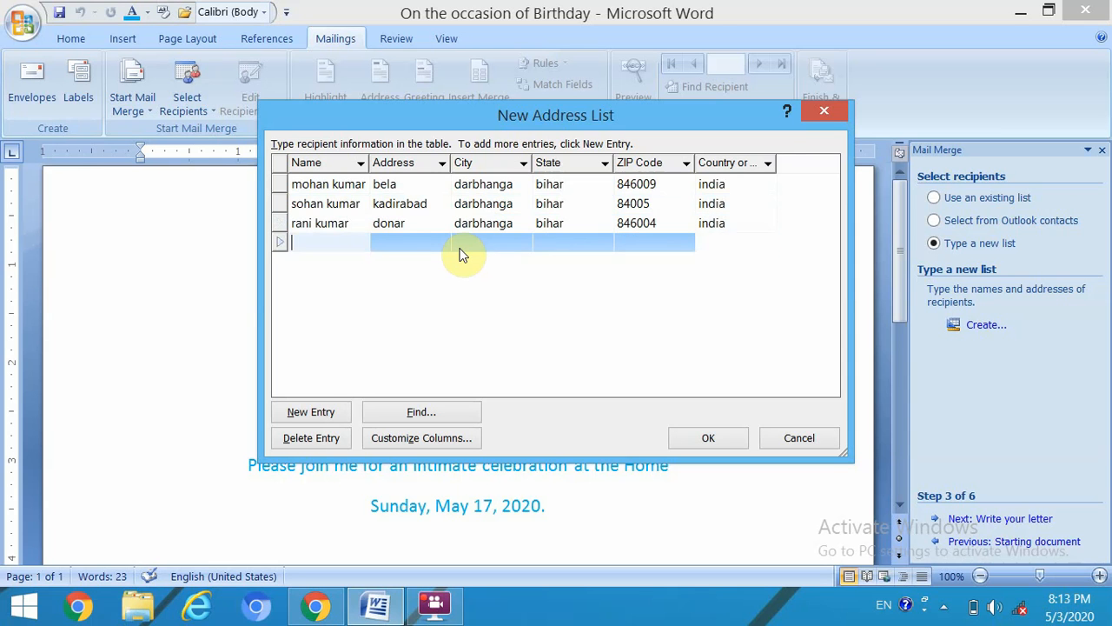
- Type the fourth recipient's name and correct the spelling of the third recipient's name
key(Tab)
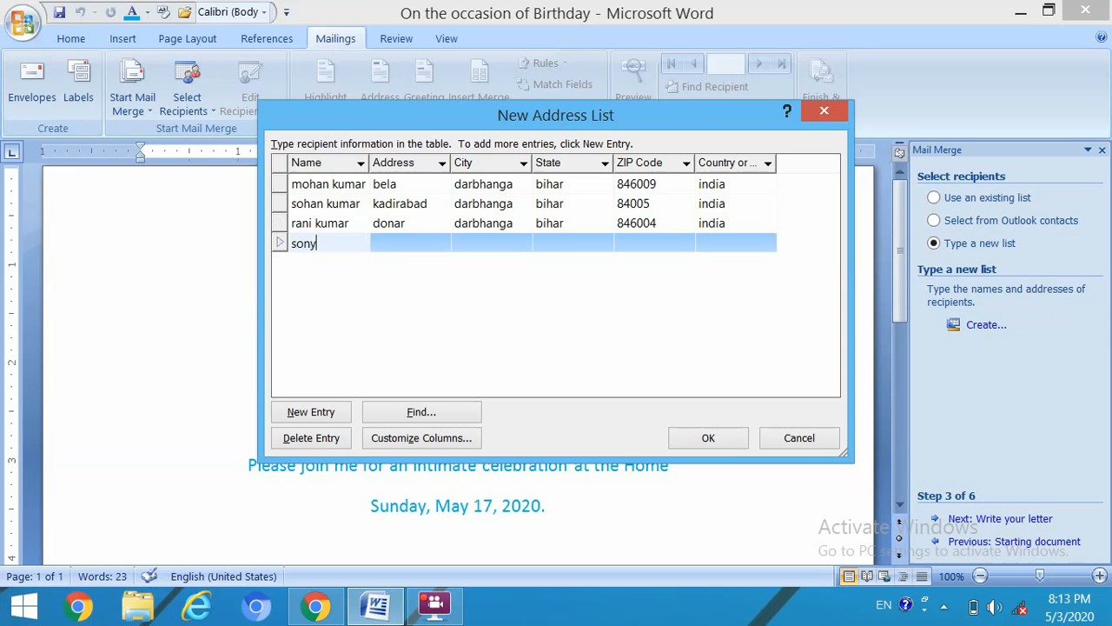
click(351, 223)
click(351, 223)
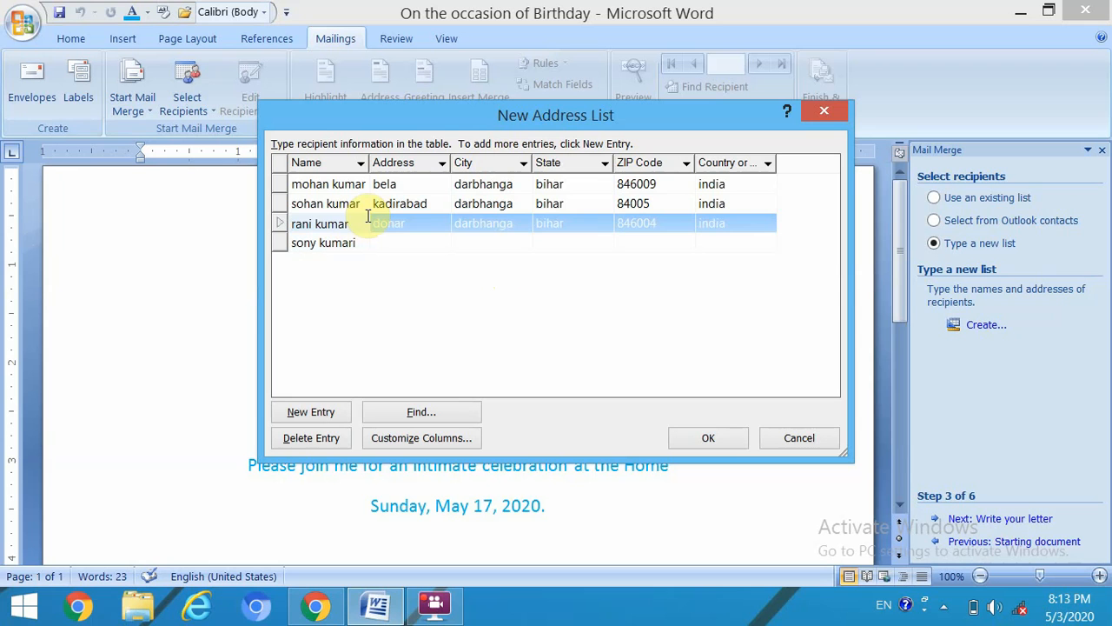
text(i)
- Fill in the fourth recipient's street, city, state, ZIP and country, then begin a fifth entry's name
click(416, 247)
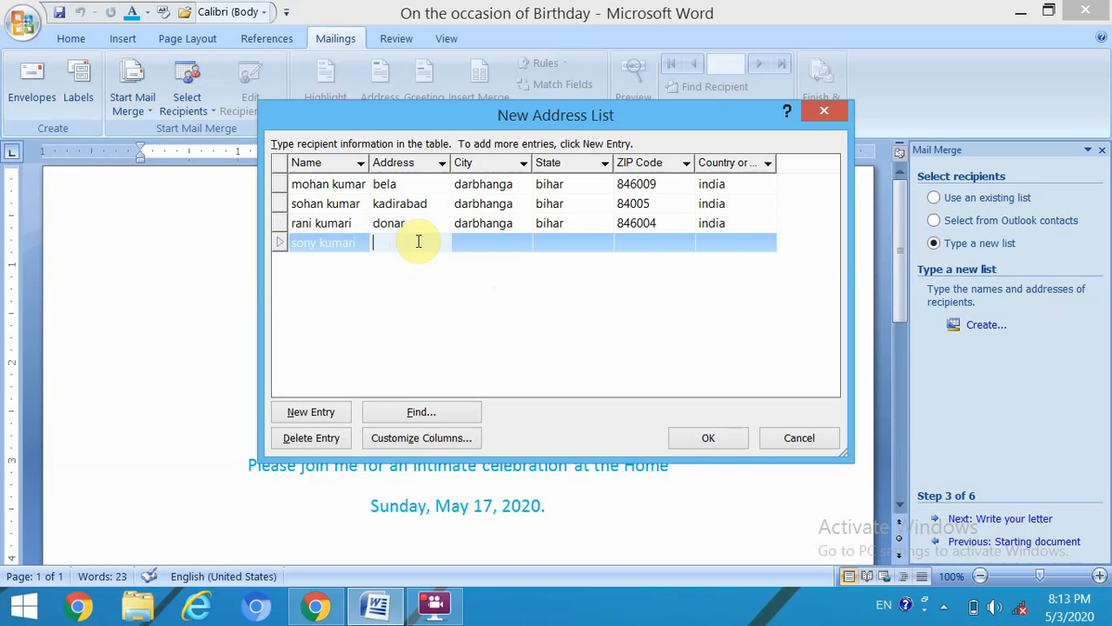
text(k)
key(BackSpace)
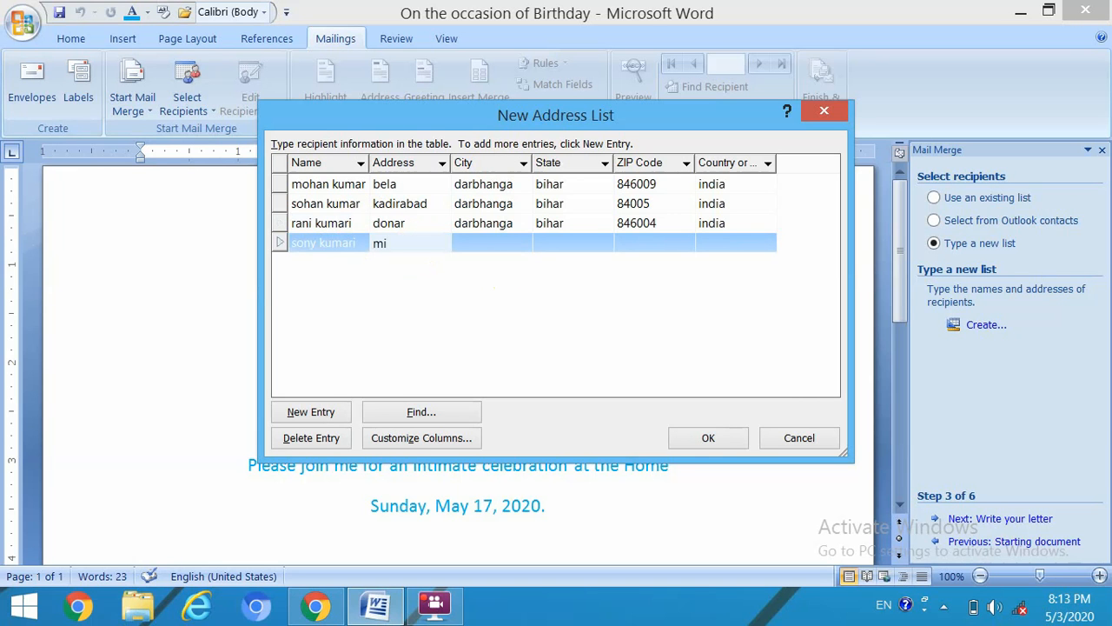
text(mirzaput)
key(Tab)
text(dar)
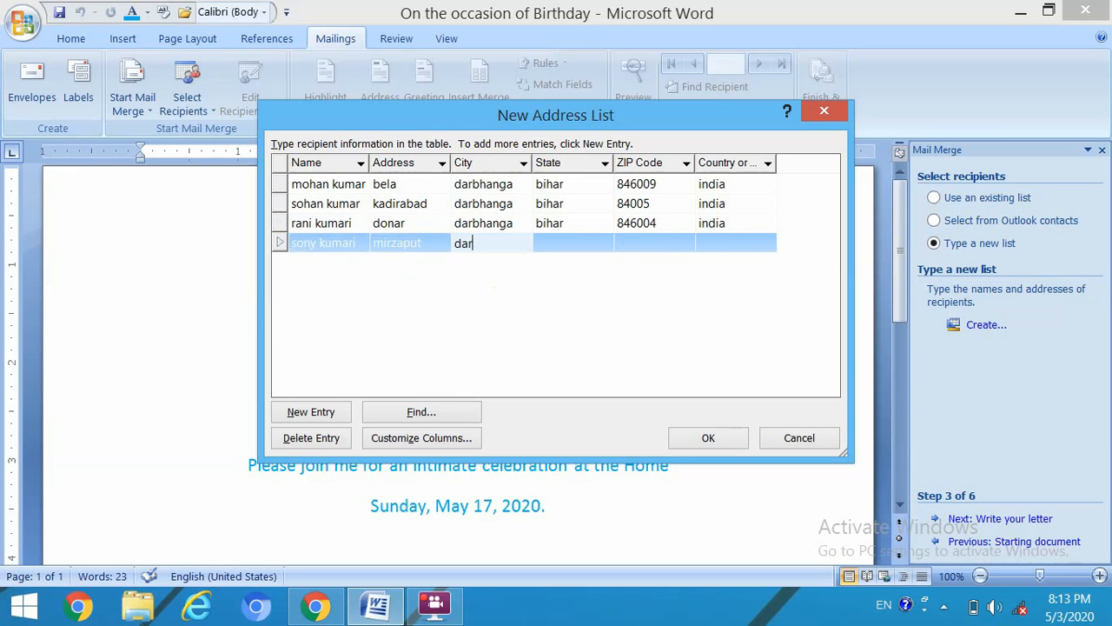
text(bhanga)
key(Tab)
text(bihar)
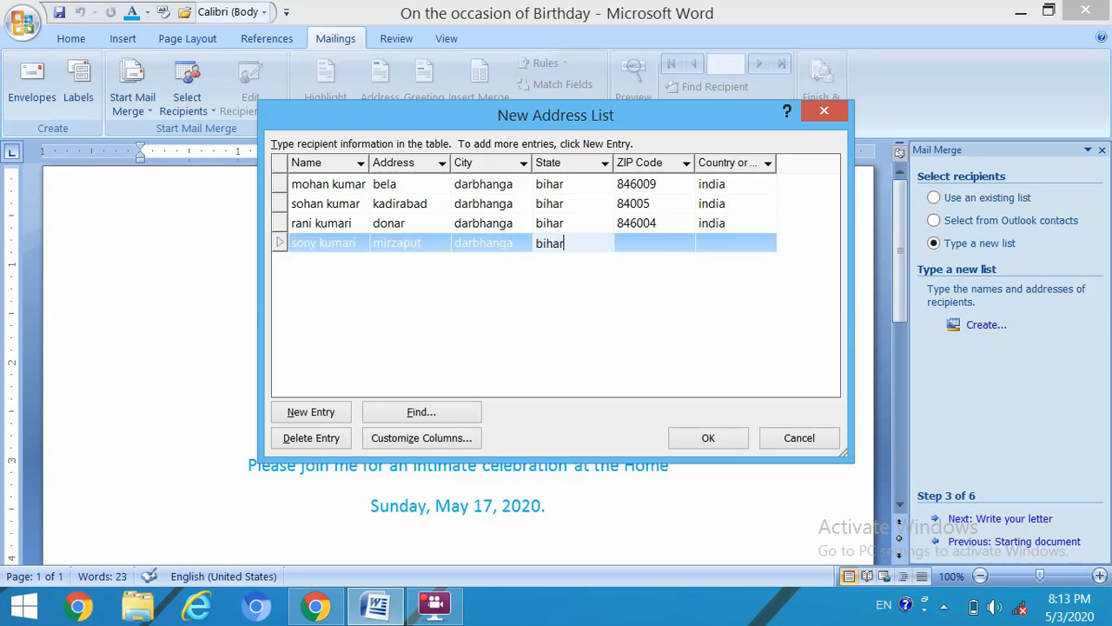
key(Tab)
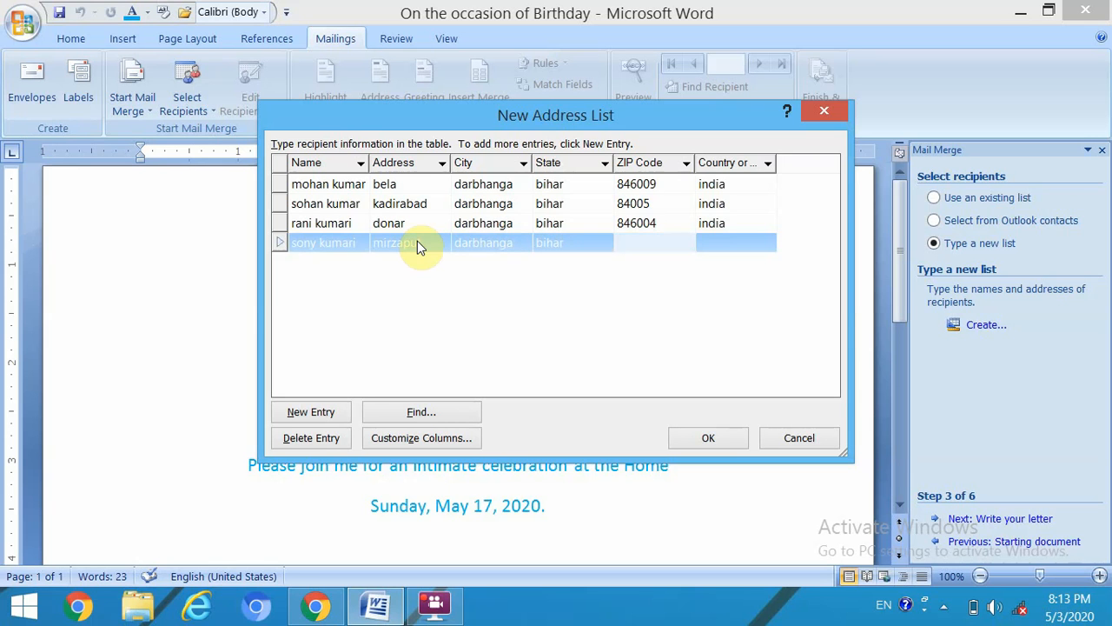
text(846003)
key(Tab)
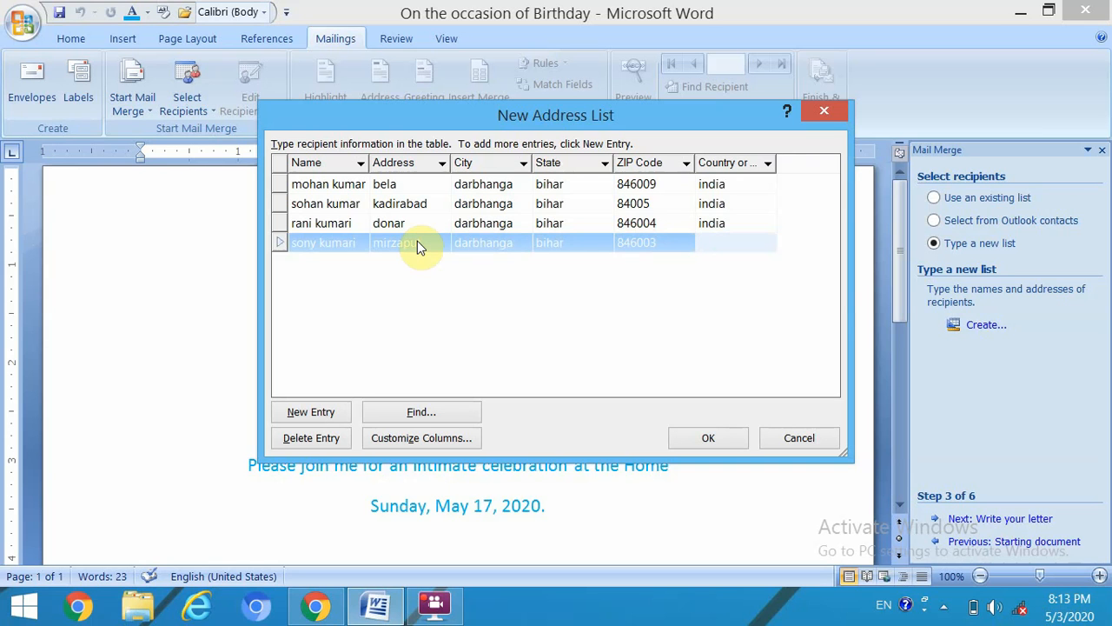
text(india)
key(Tab)
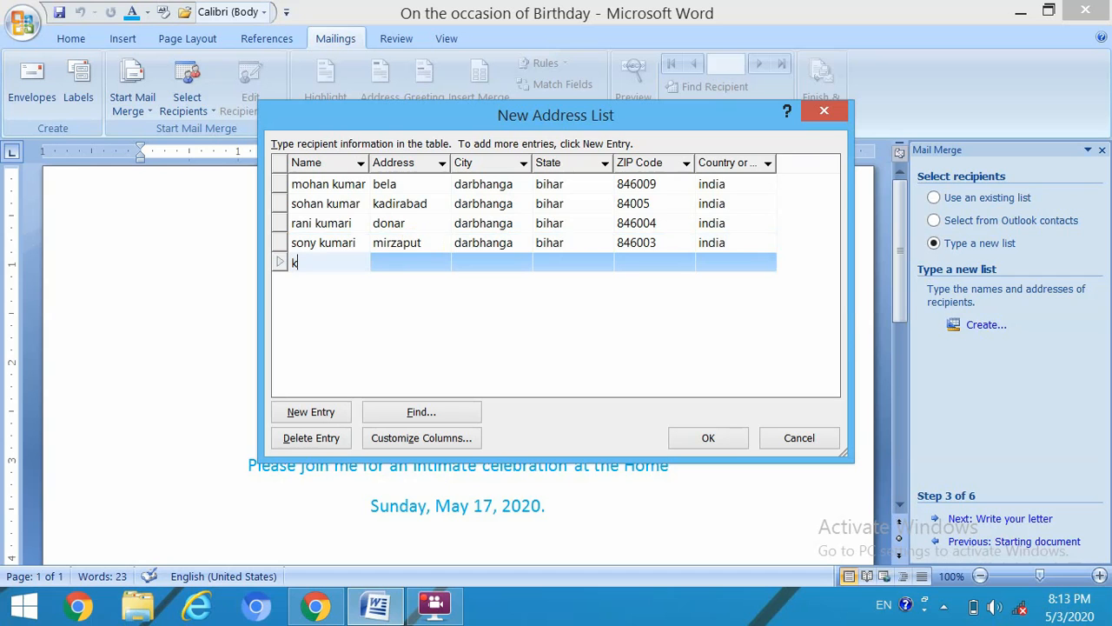
- Complete the fifth recipient's street, city darbhanga, state bihar, ZIP and country, and confirm the list
key(Tab)
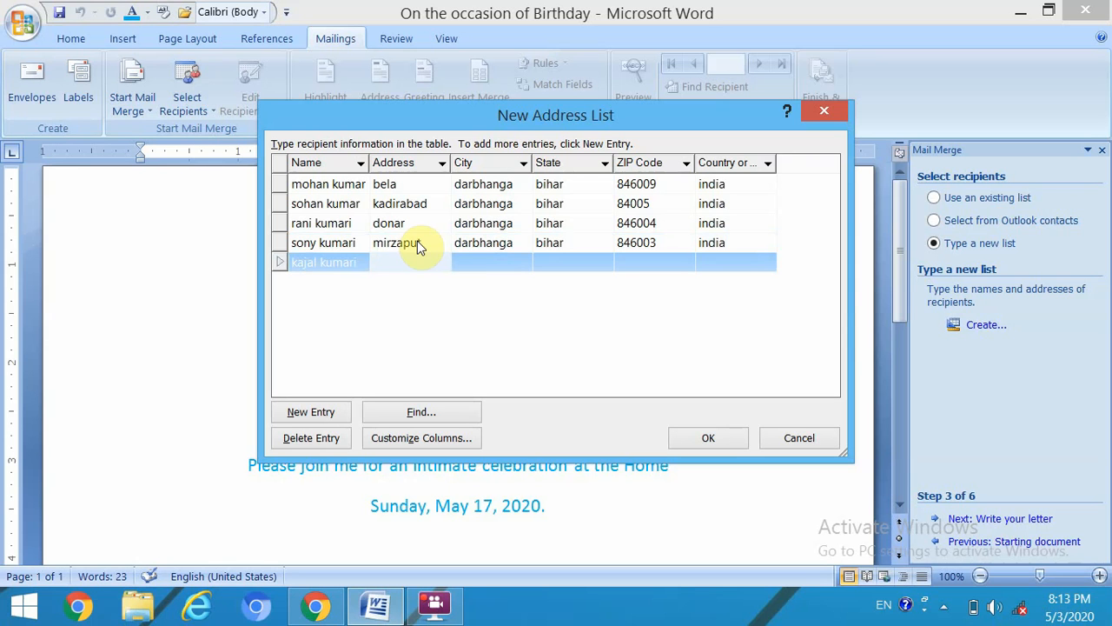
text(donar)
key(Tab)
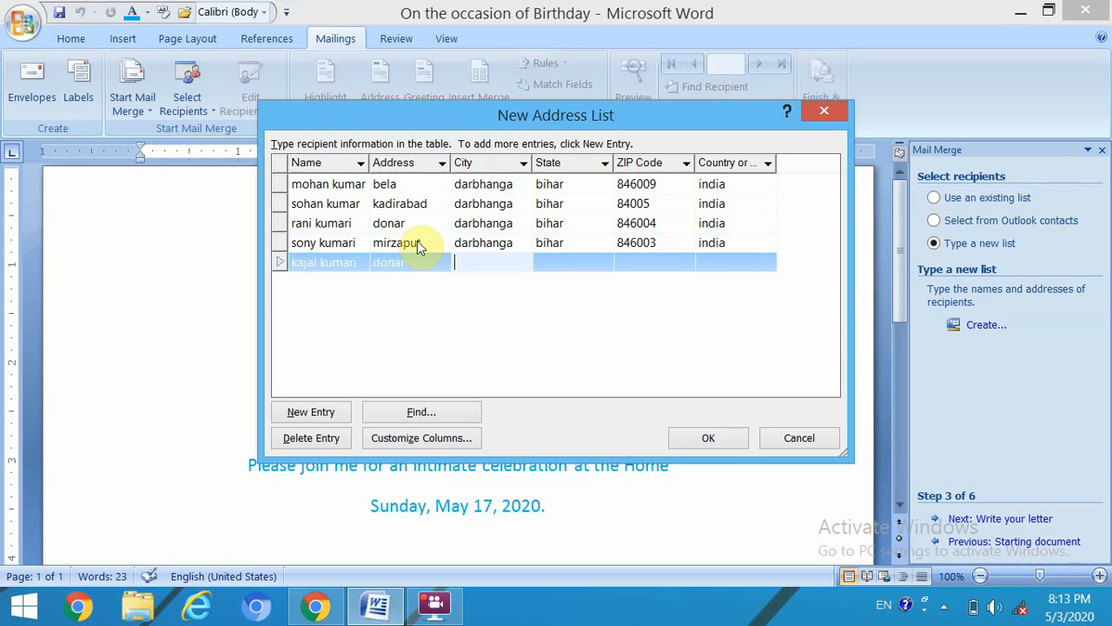
text(darbhanga)
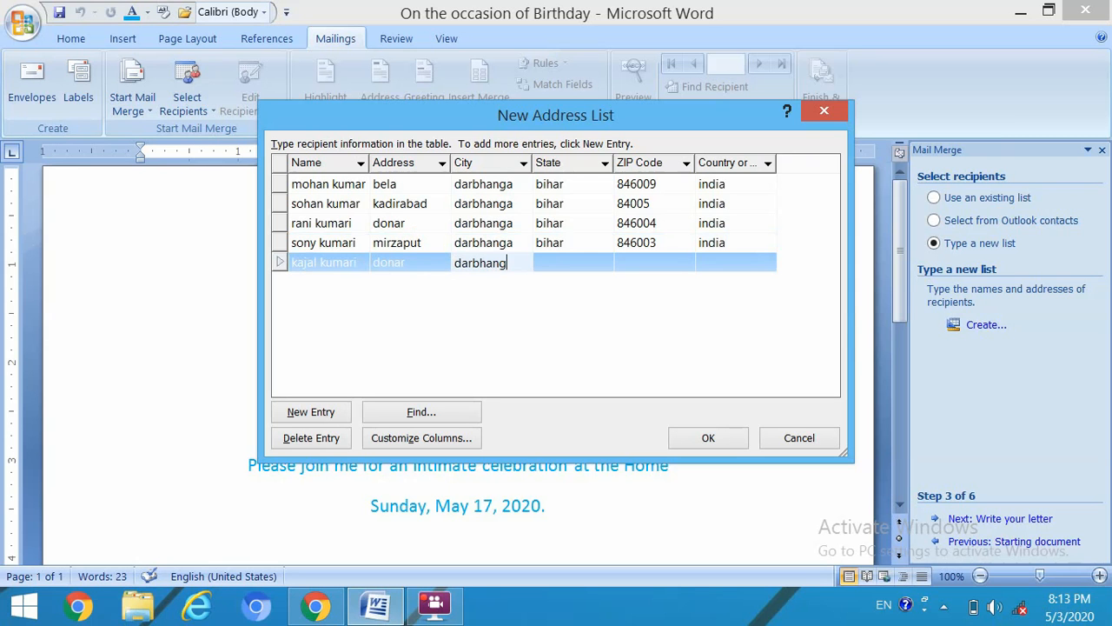
key(Tab)
text(biha)
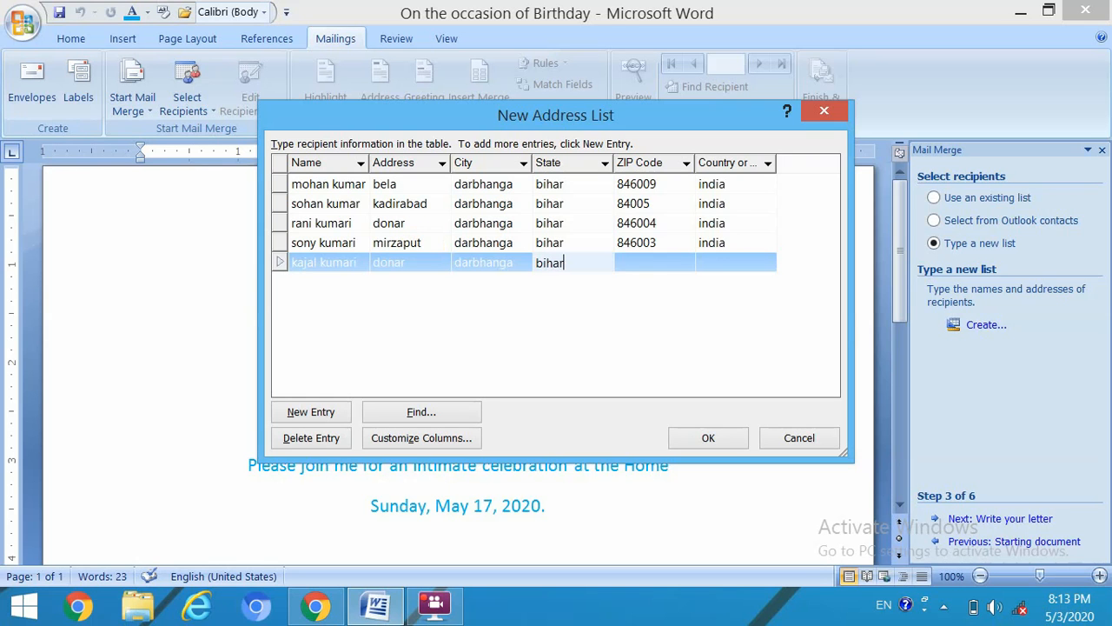
text(r)
key(Tab)
text(84)
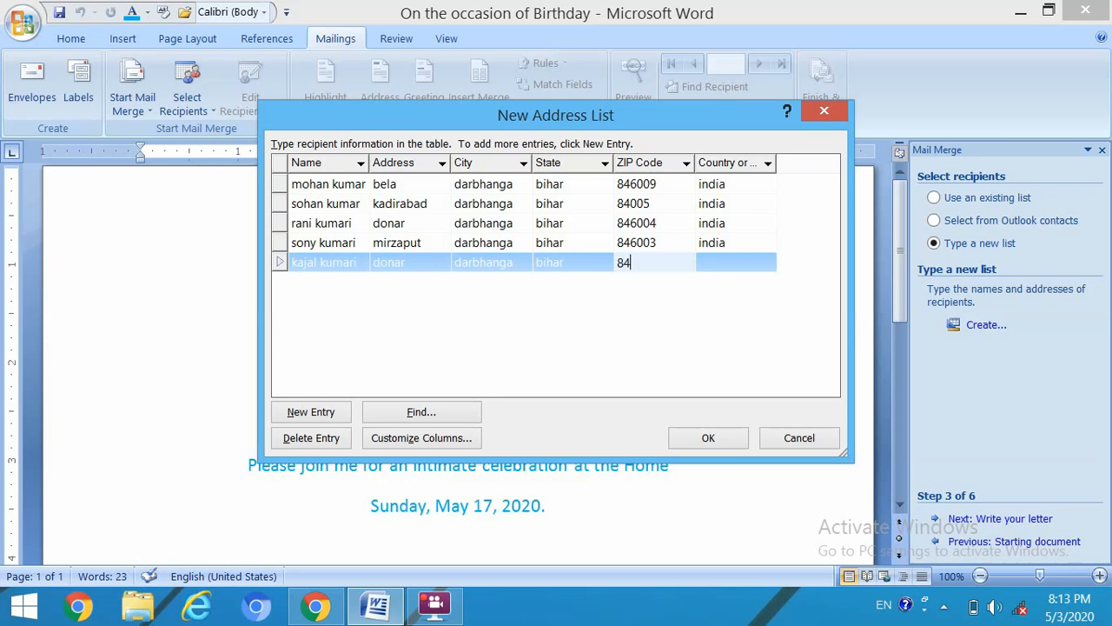
text(6005)
key(Tab)
text(ind)
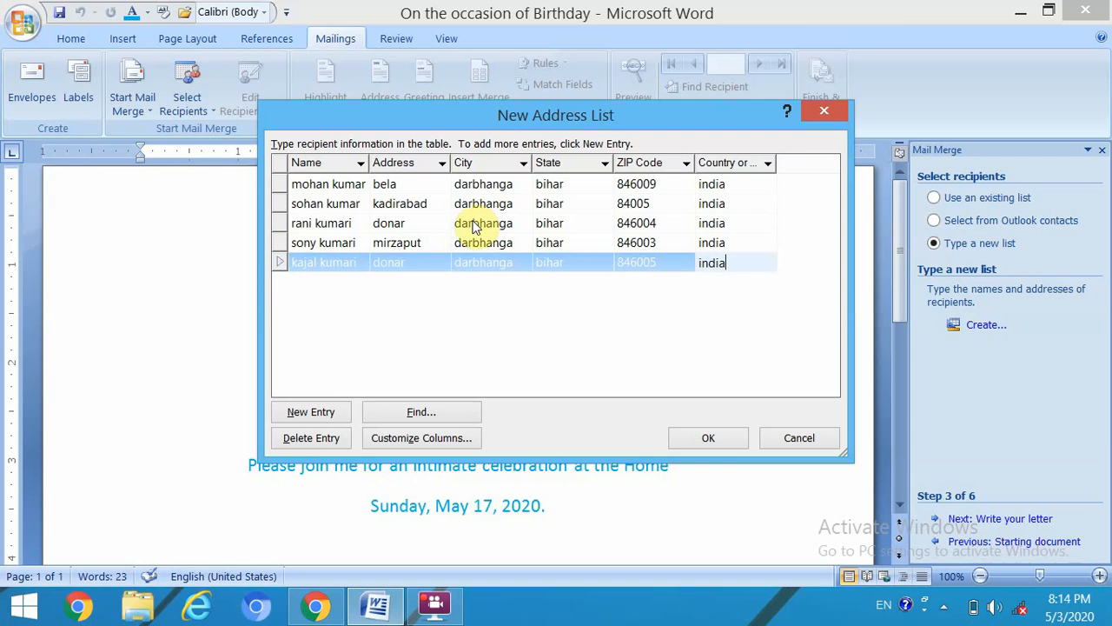
click(700, 436)
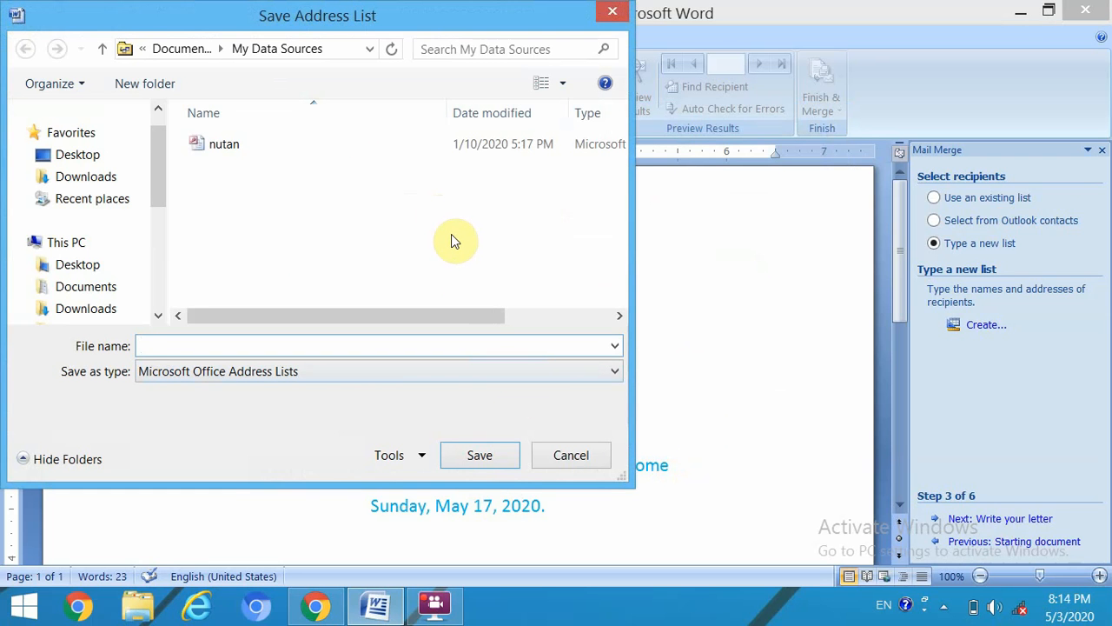
- Save the address list as 'mohan' and accept it as the merge recipient list
text(mohan)
click(485, 454)
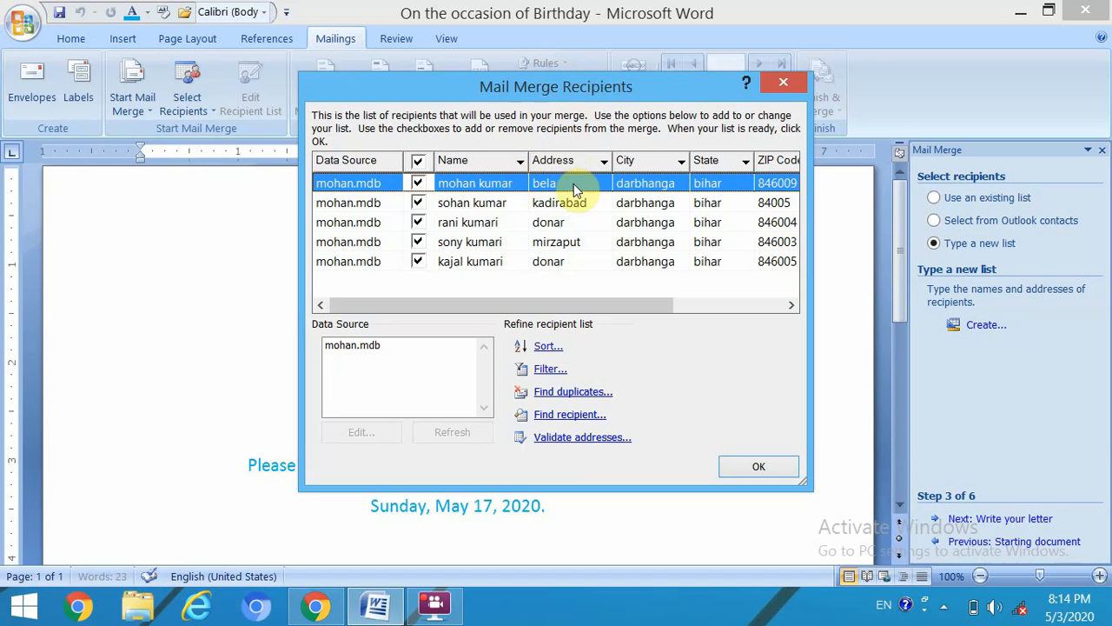
click(758, 470)
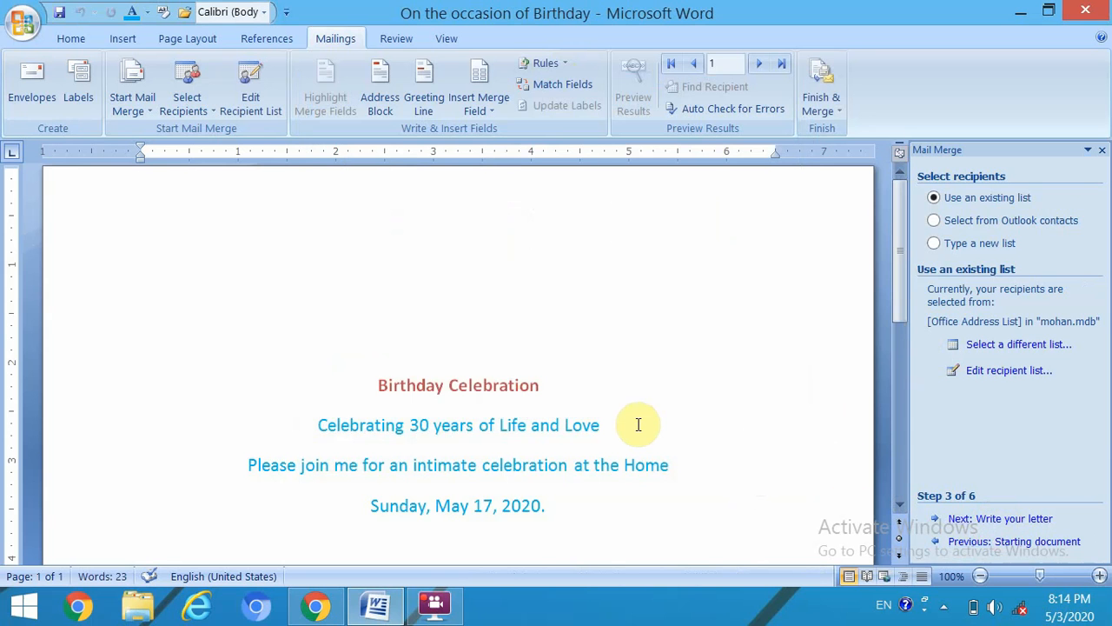
- Place the caret above the invitation title and advance to step 4, Write your letter
scroll(638, 424, down, 1)
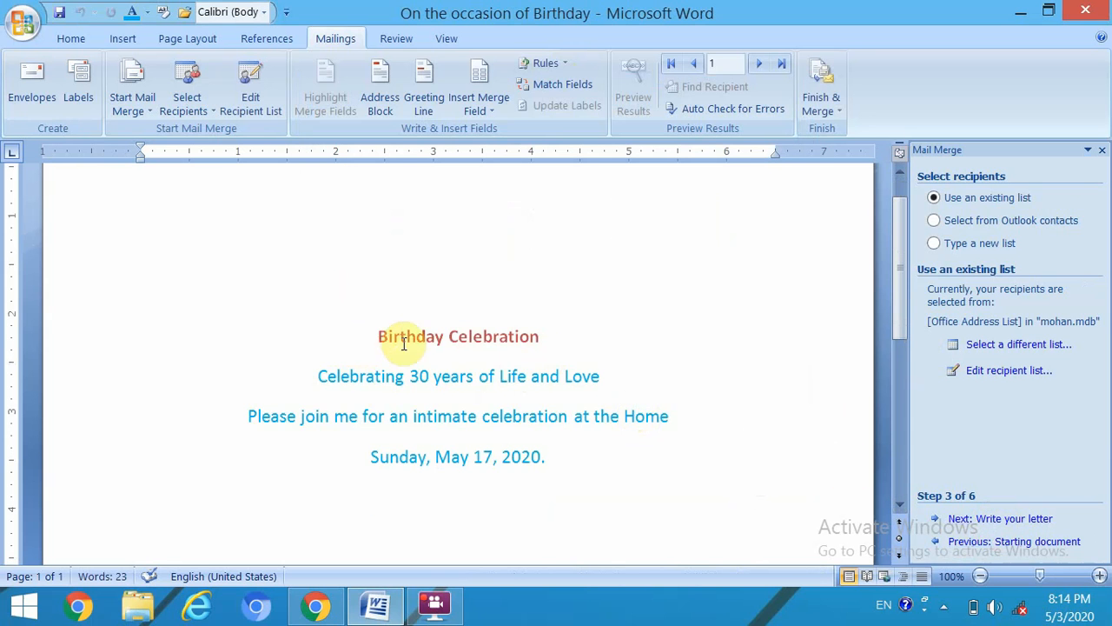
drag(371, 321, 551, 473)
click(357, 243)
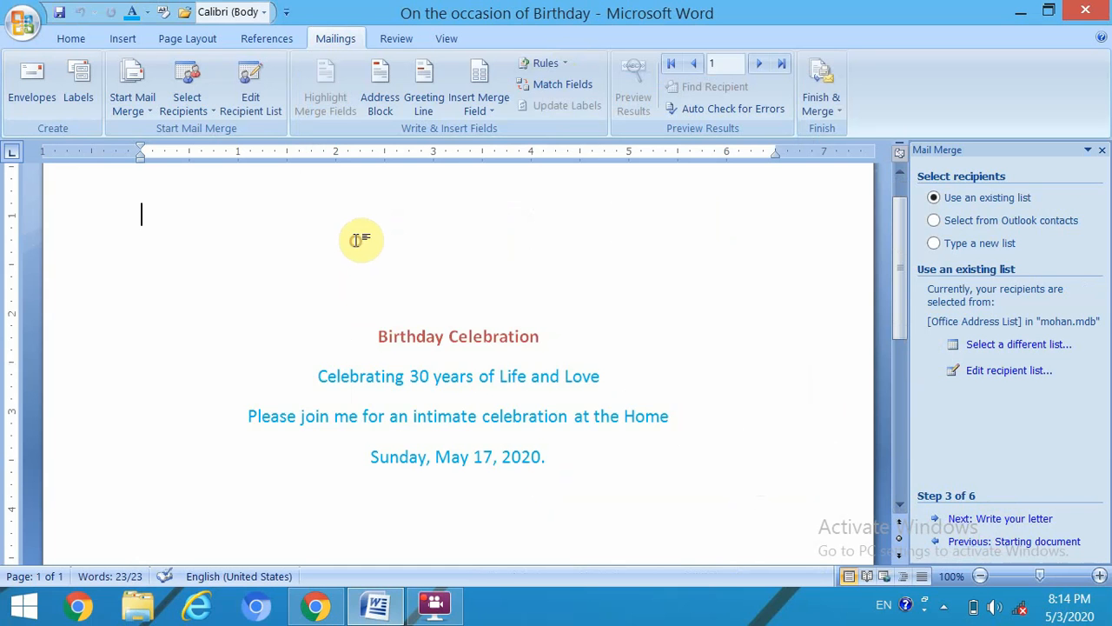
click(982, 523)
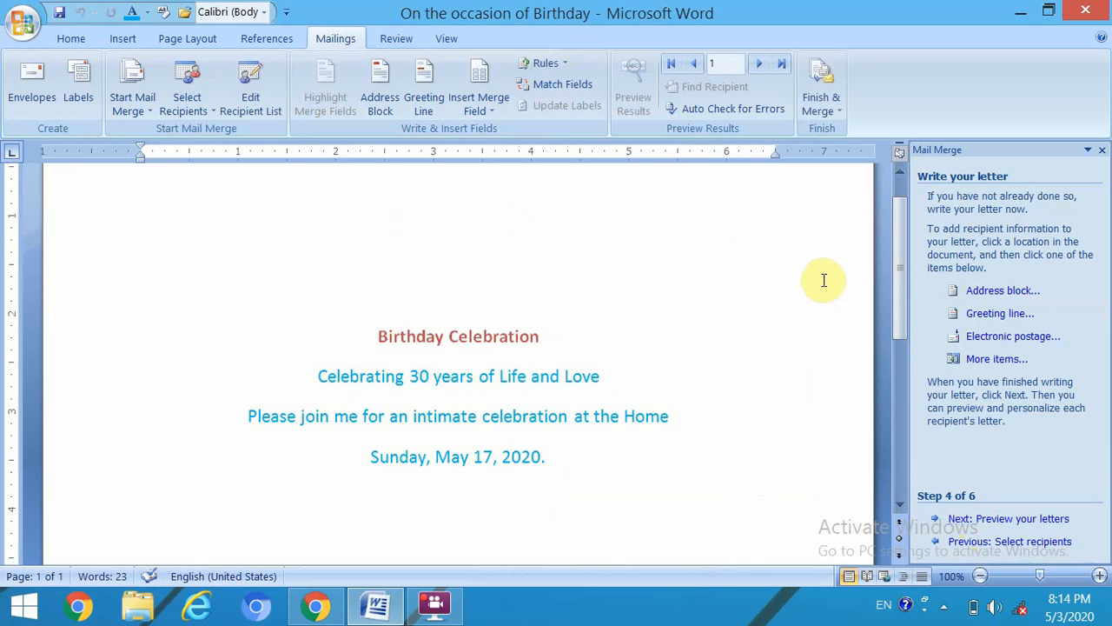
- Insert the «Name» and «Address» merge fields on separate lines at the letter's top
click(977, 370)
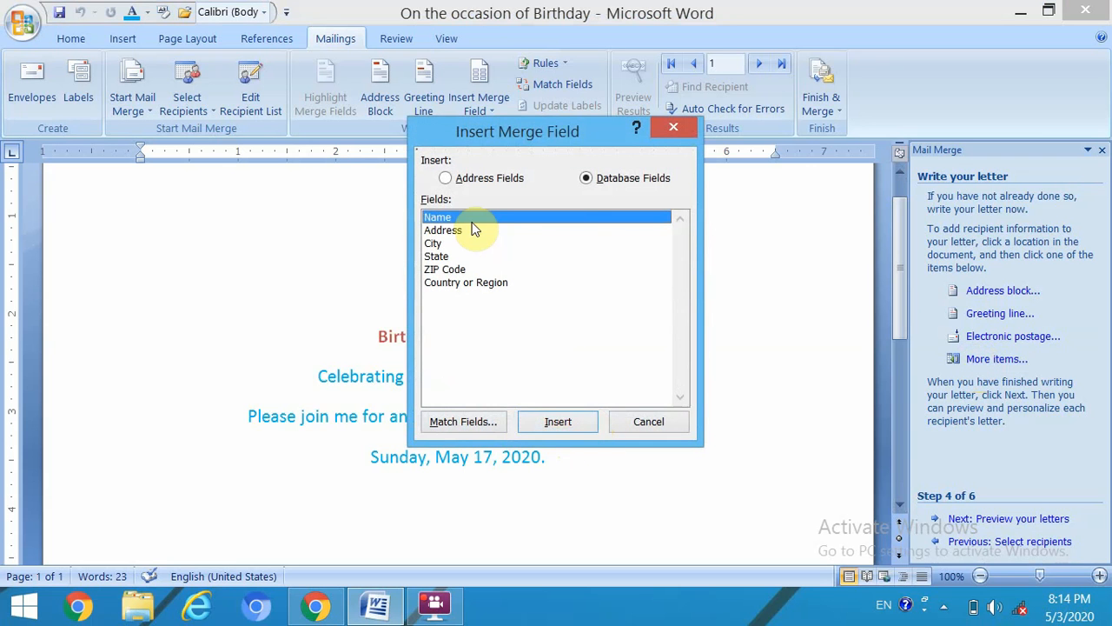
click(554, 423)
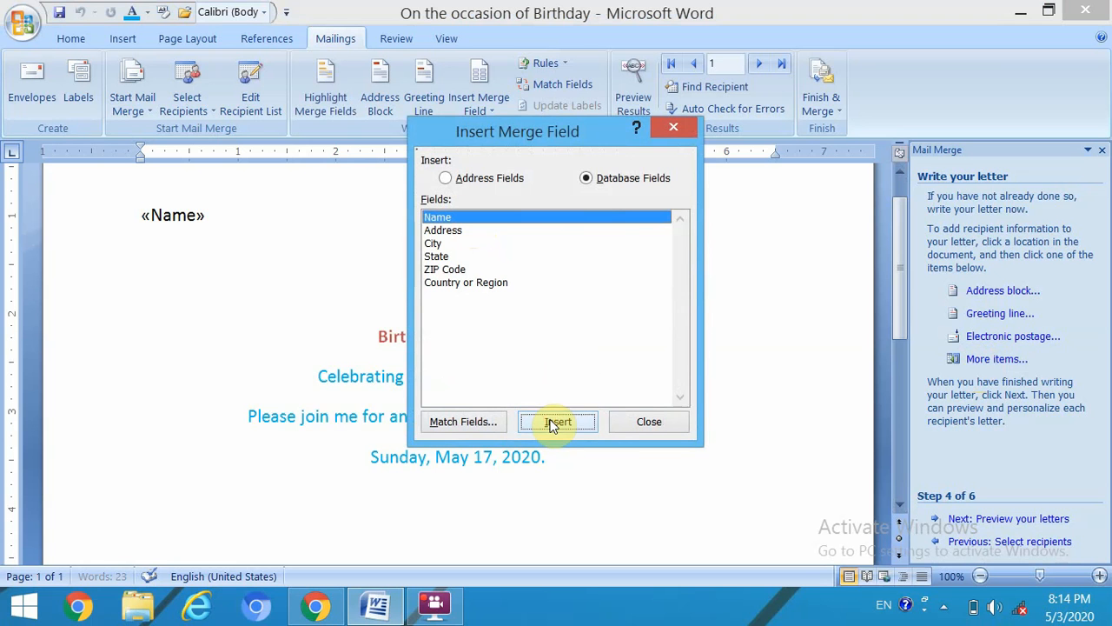
click(635, 426)
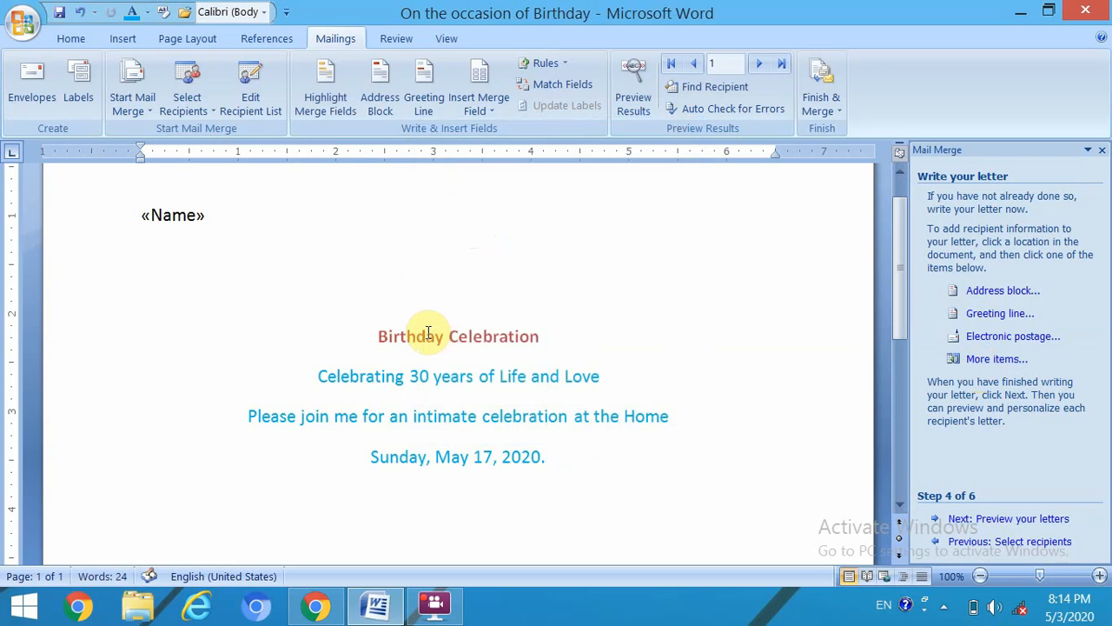
key(Return)
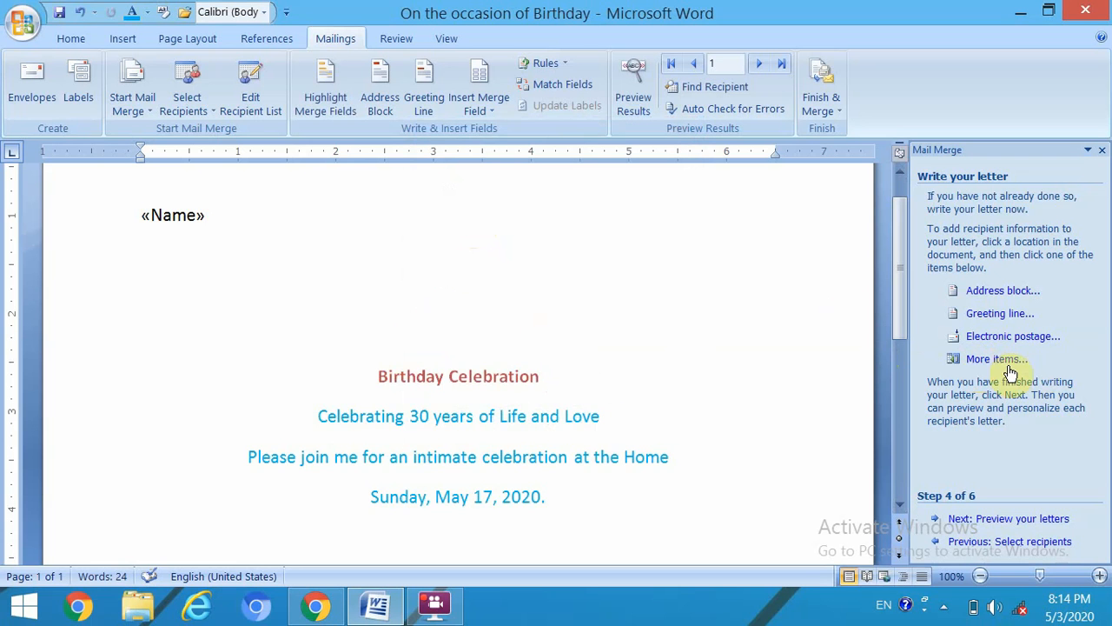
click(997, 358)
click(438, 231)
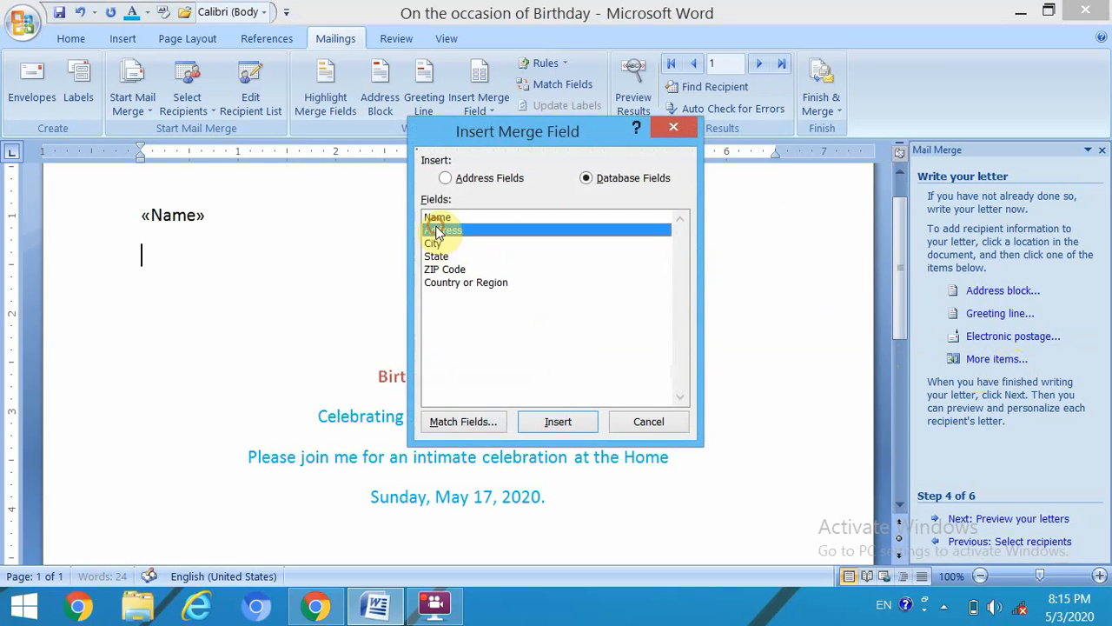
click(560, 422)
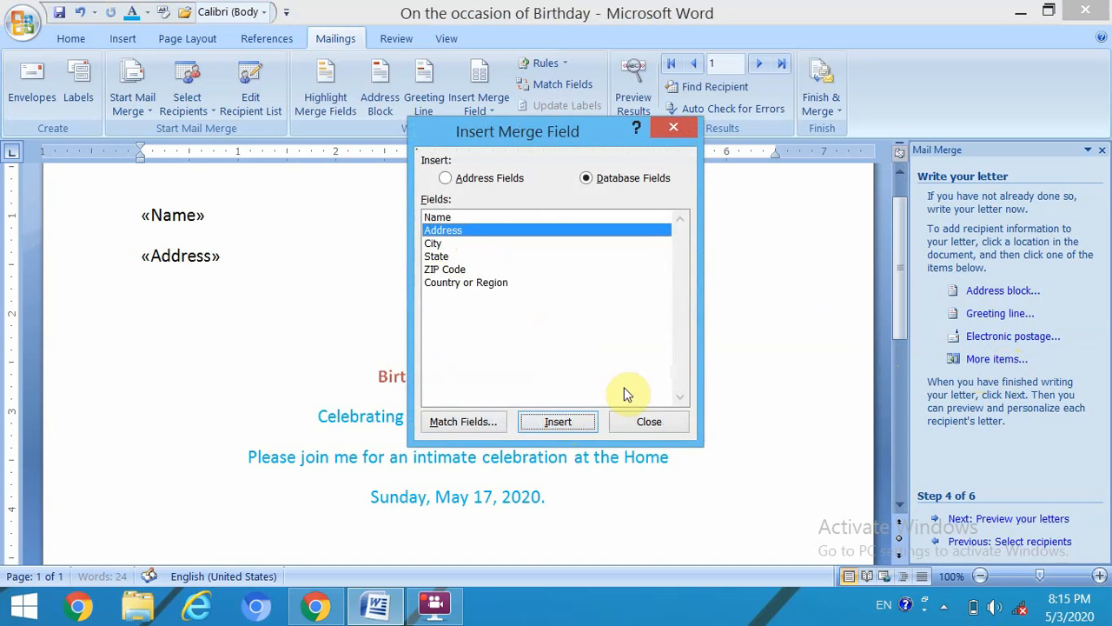
click(648, 422)
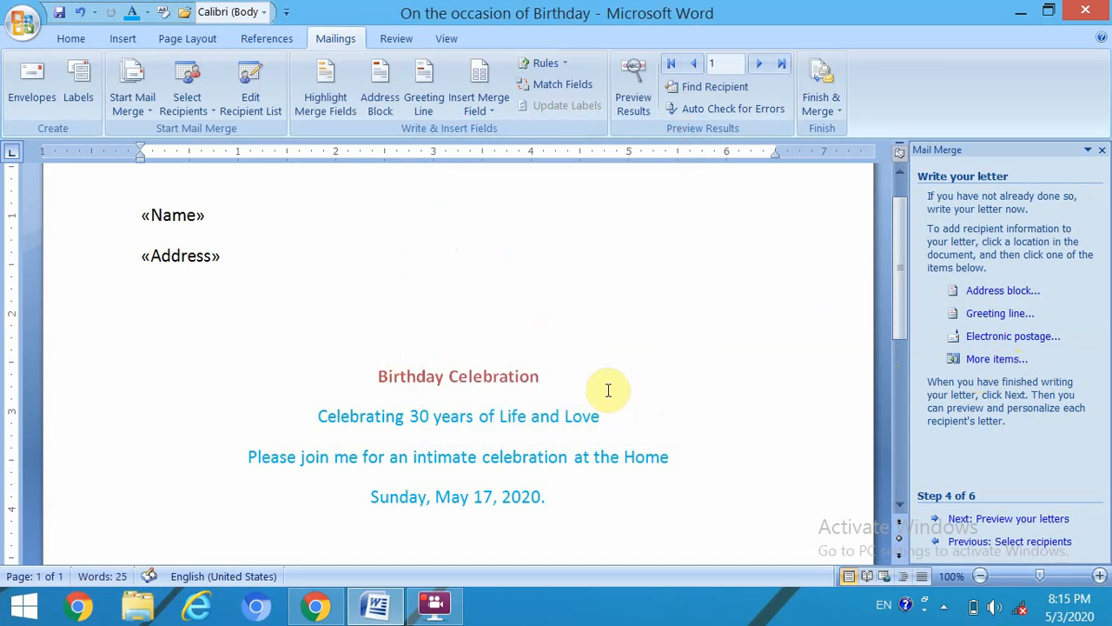
key(Return)
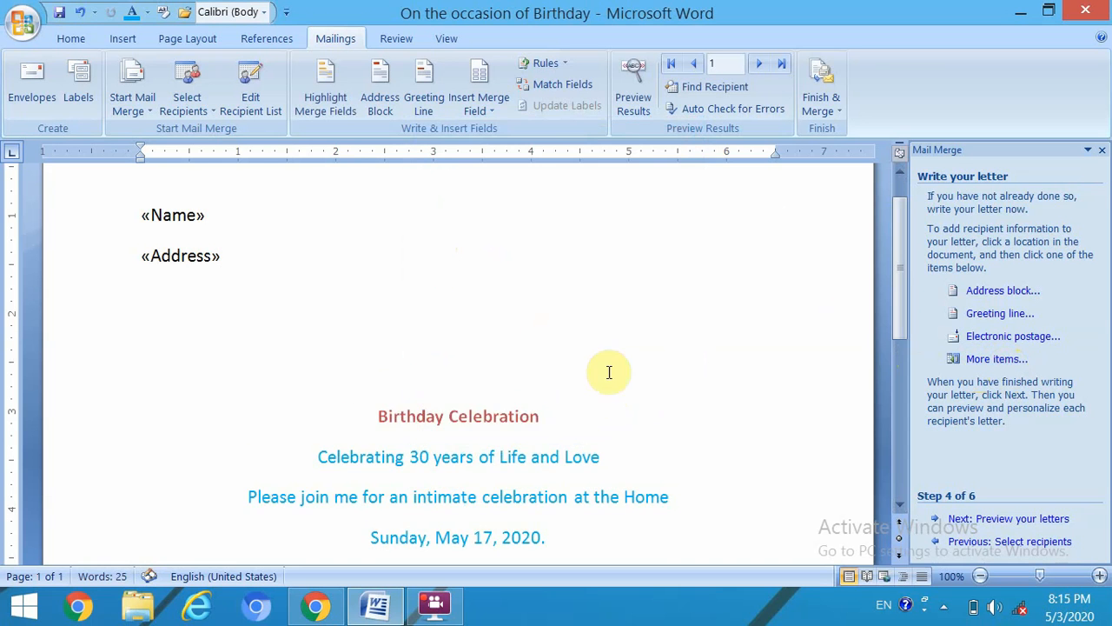
- Insert City, State, ZIP Code and Country or Region merge fields together on the next line
click(974, 364)
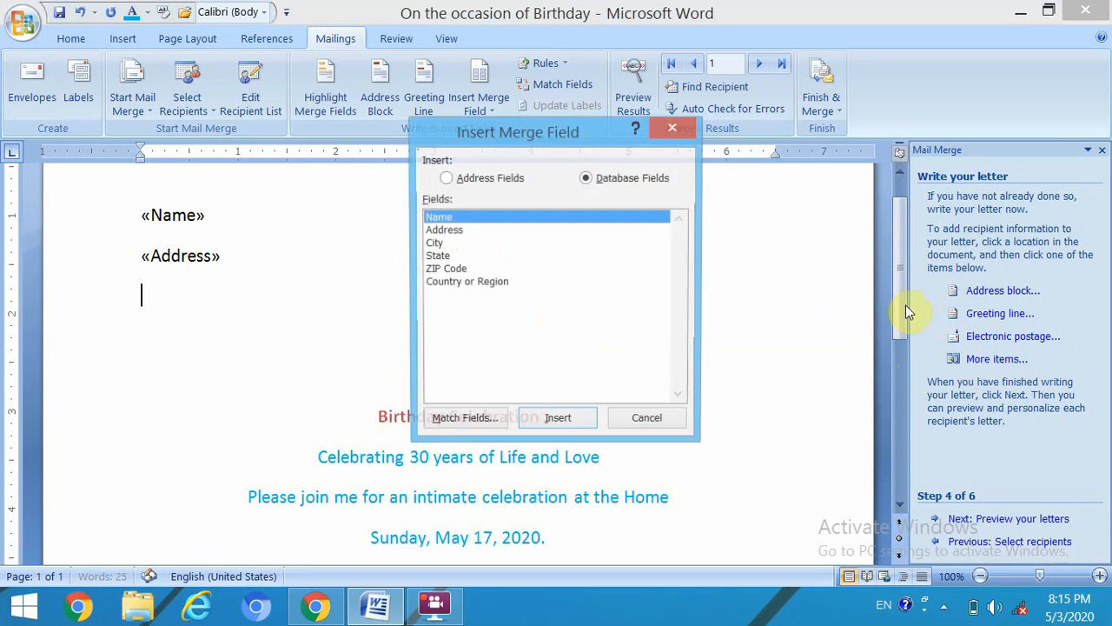
click(437, 245)
click(549, 425)
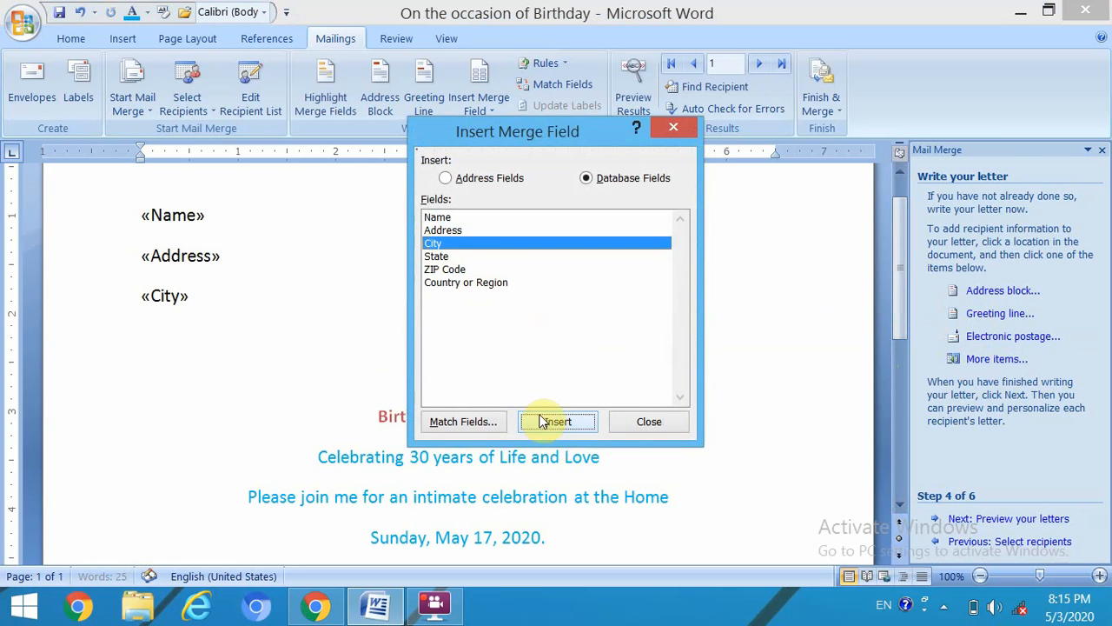
click(445, 256)
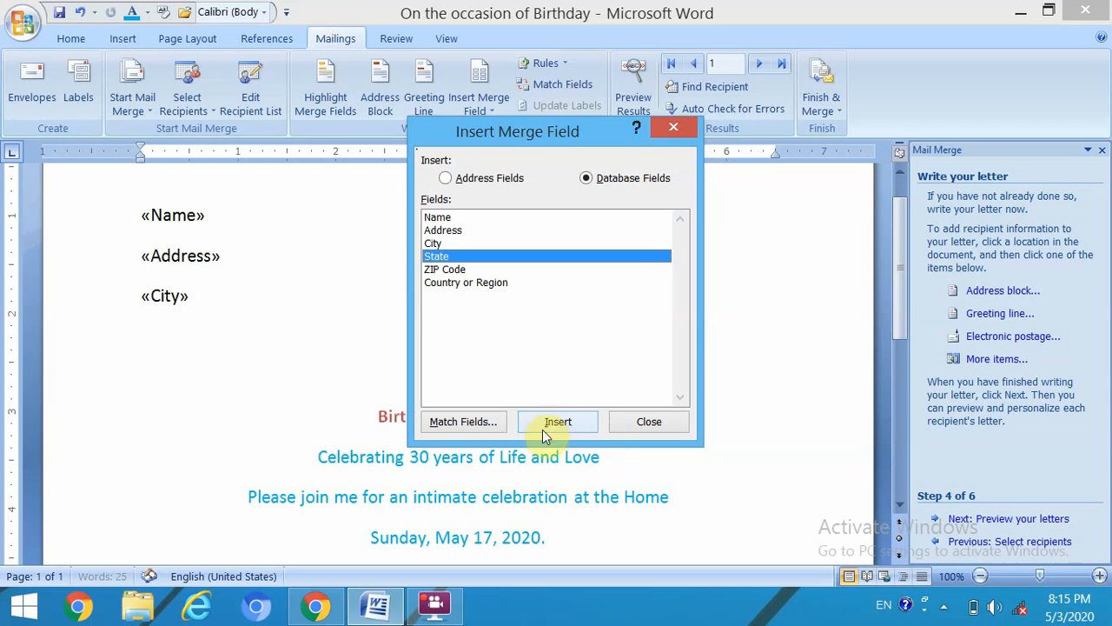
click(544, 425)
click(454, 269)
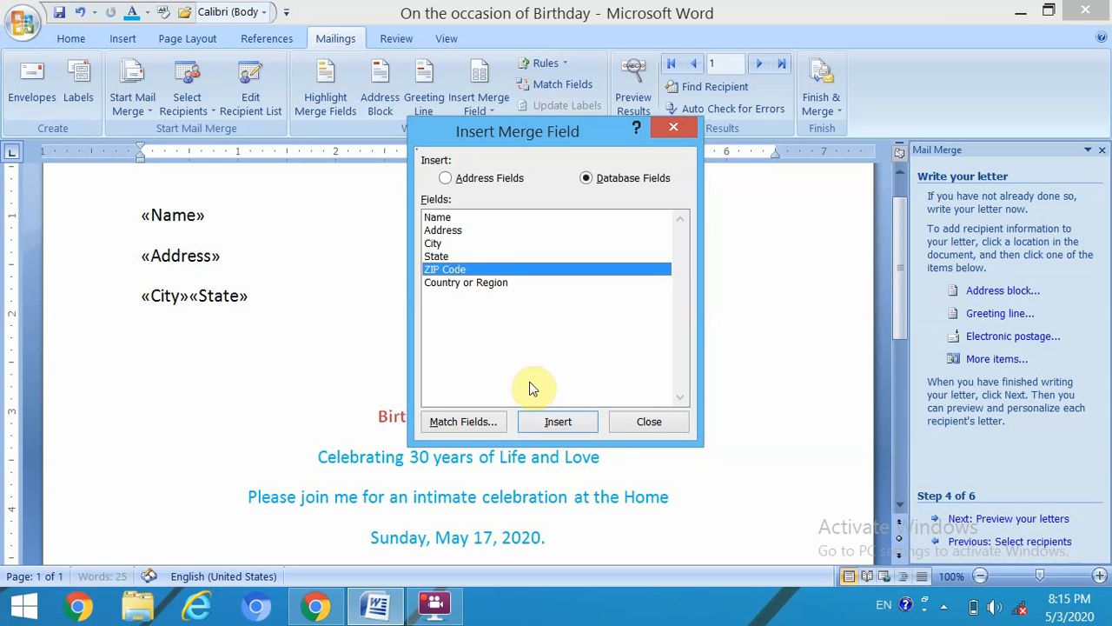
click(557, 422)
click(483, 282)
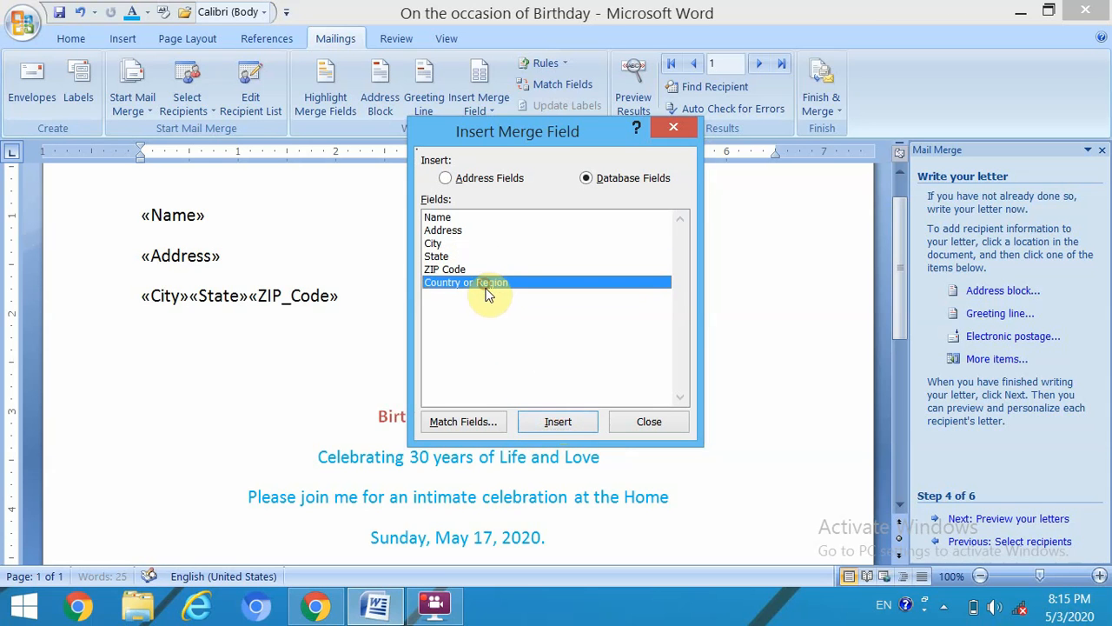
click(556, 425)
click(649, 421)
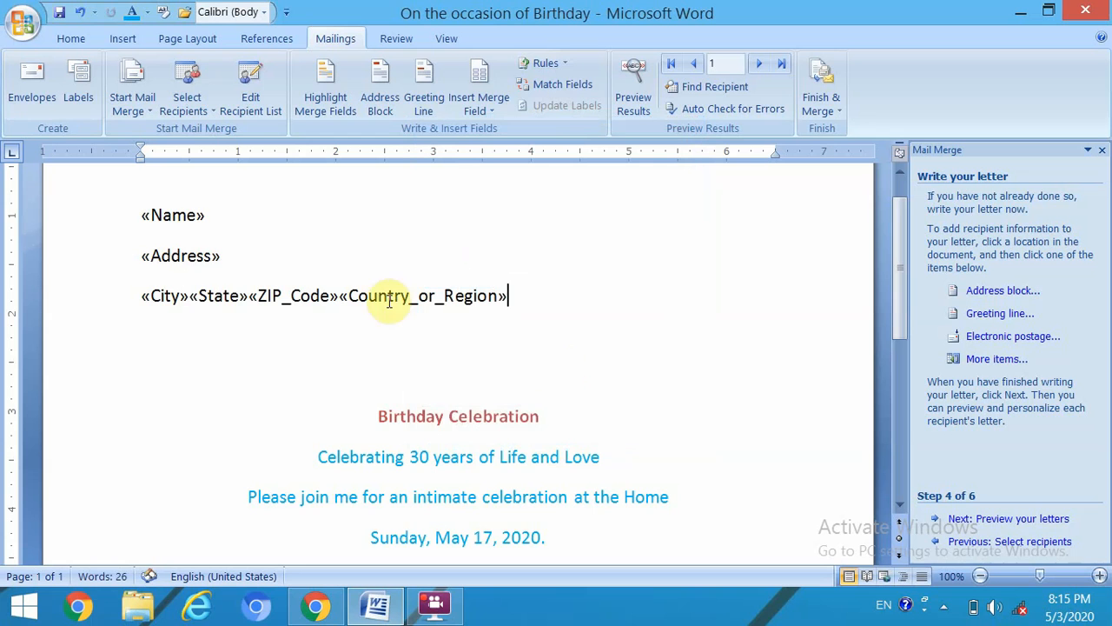
click(191, 297)
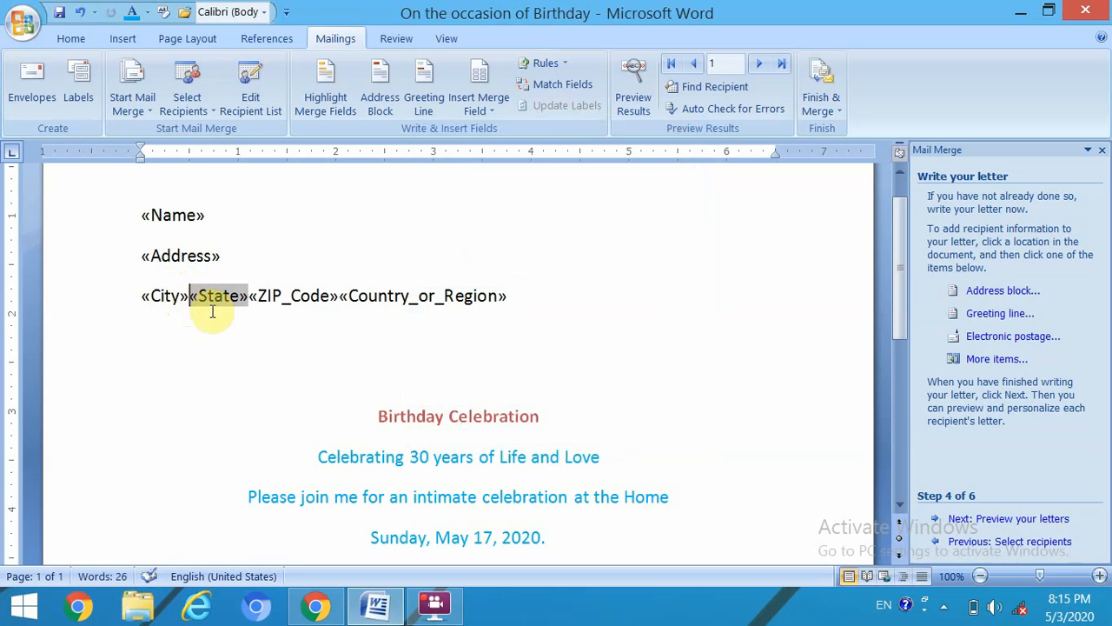
- Insert line breaks before «State», «ZIP_Code» and «Country_or_Region» so each address field stands alone
click(242, 327)
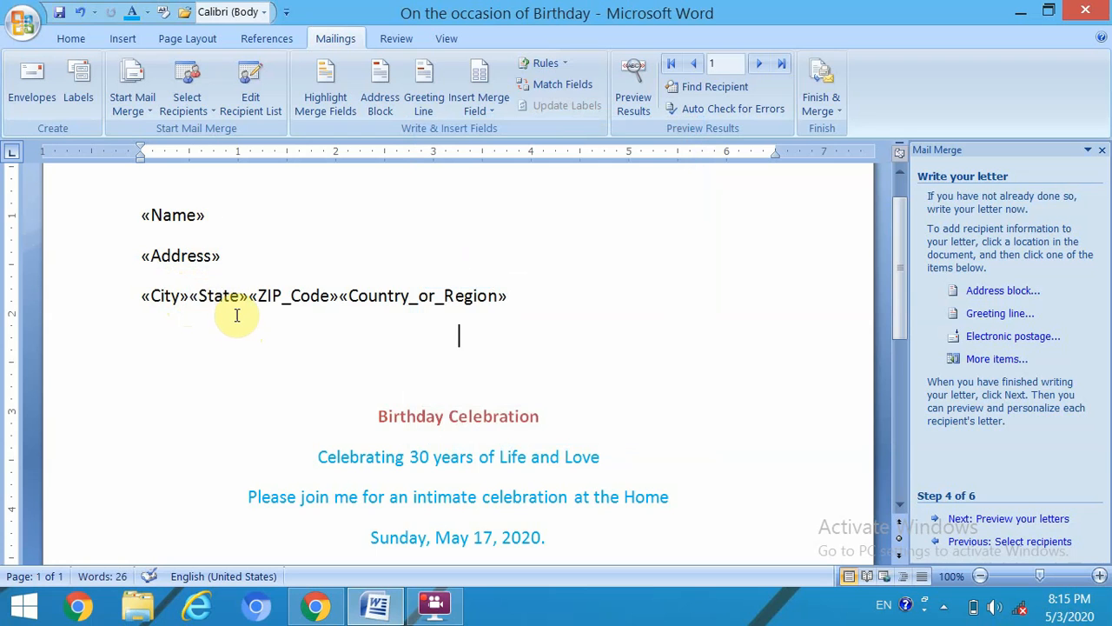
click(187, 296)
click(185, 298)
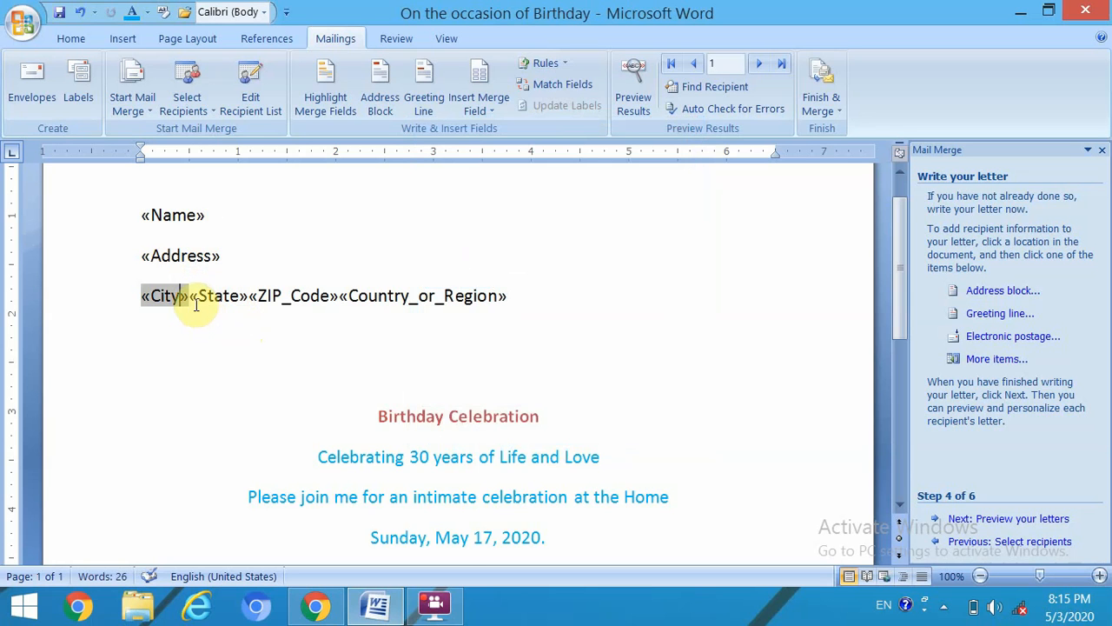
click(189, 295)
key(Return)
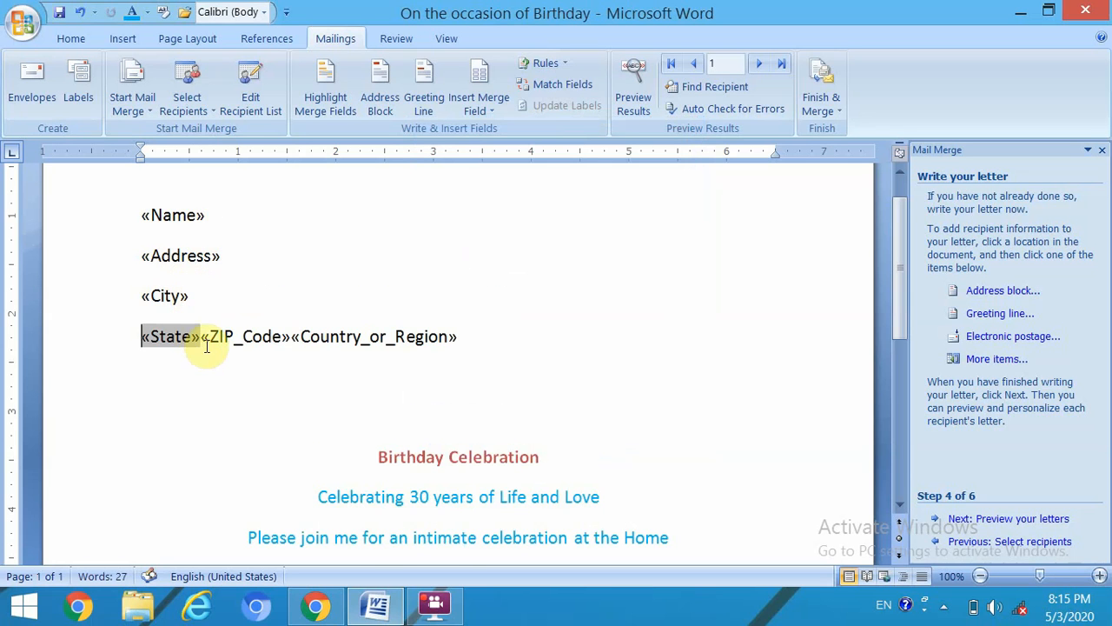
click(201, 338)
key(Return)
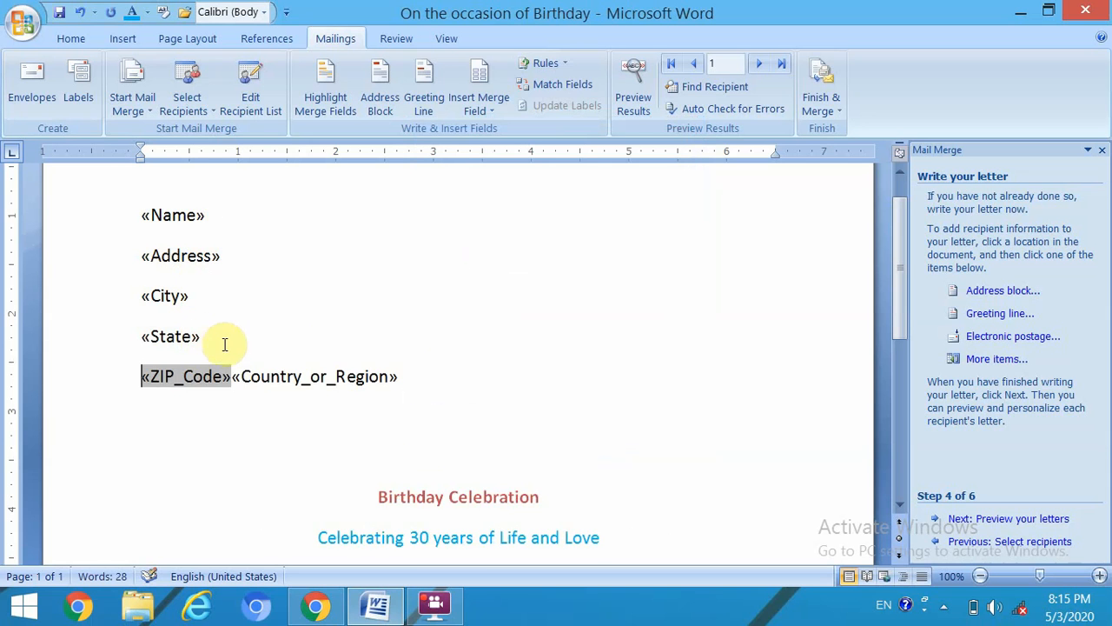
click(228, 378)
key(Return)
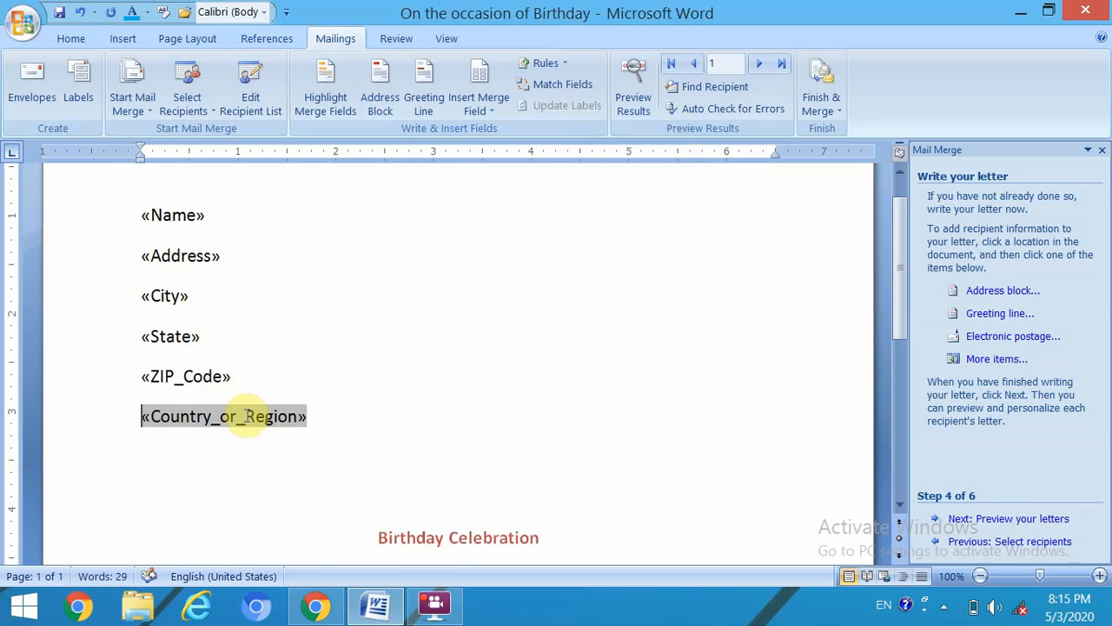
click(344, 406)
scroll(357, 257, down, 1)
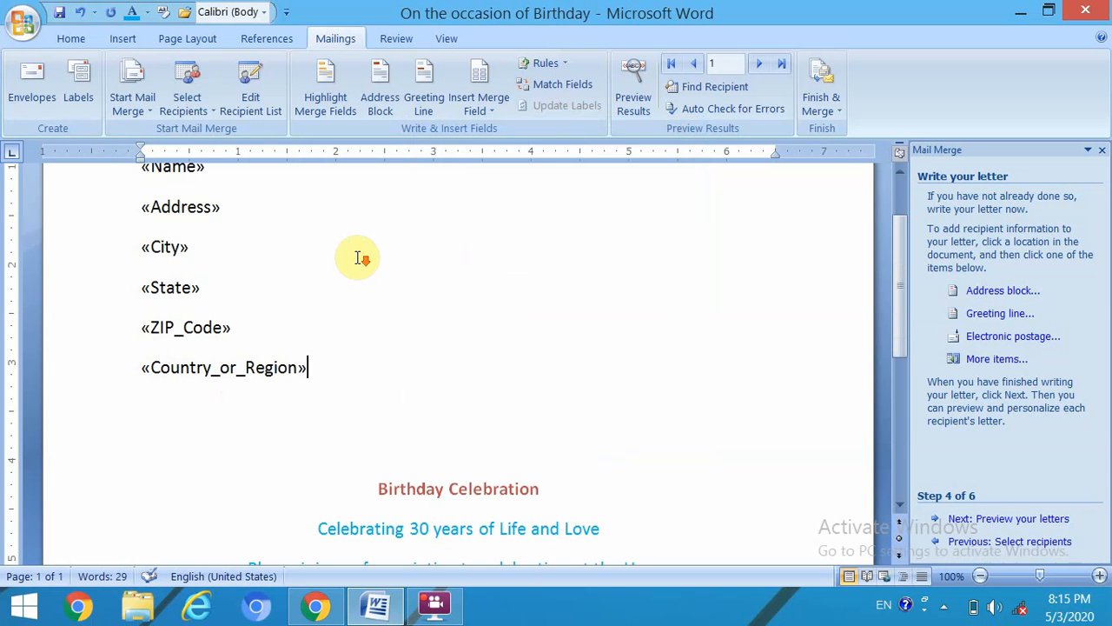
- Advance to step 5 and scroll through the invitation filled with recipient 1's address
click(1023, 517)
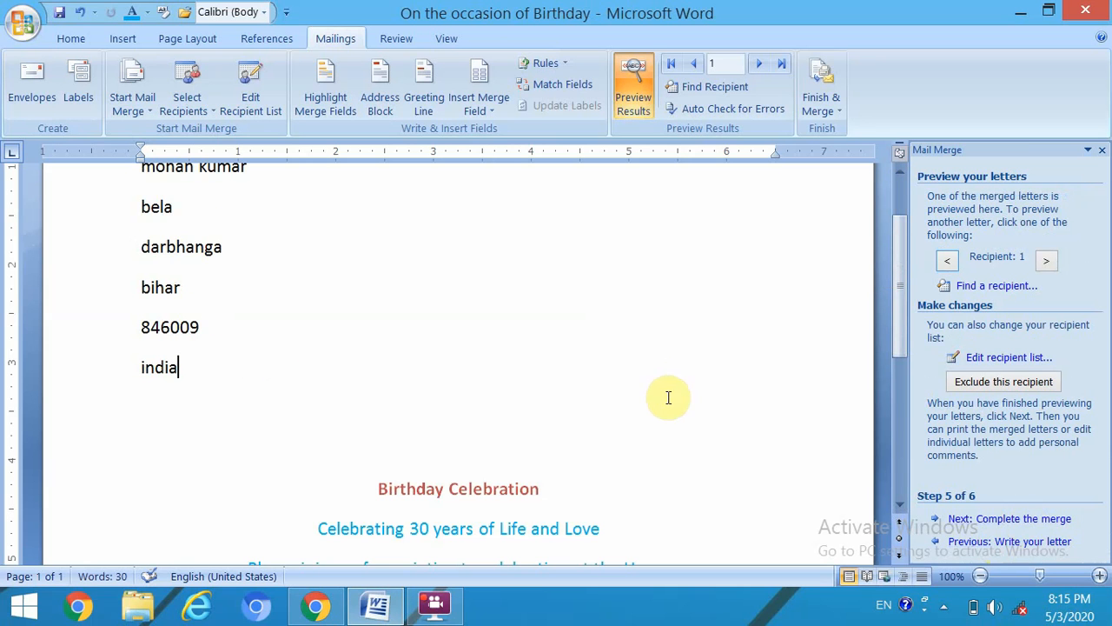
scroll(669, 387, up, 2)
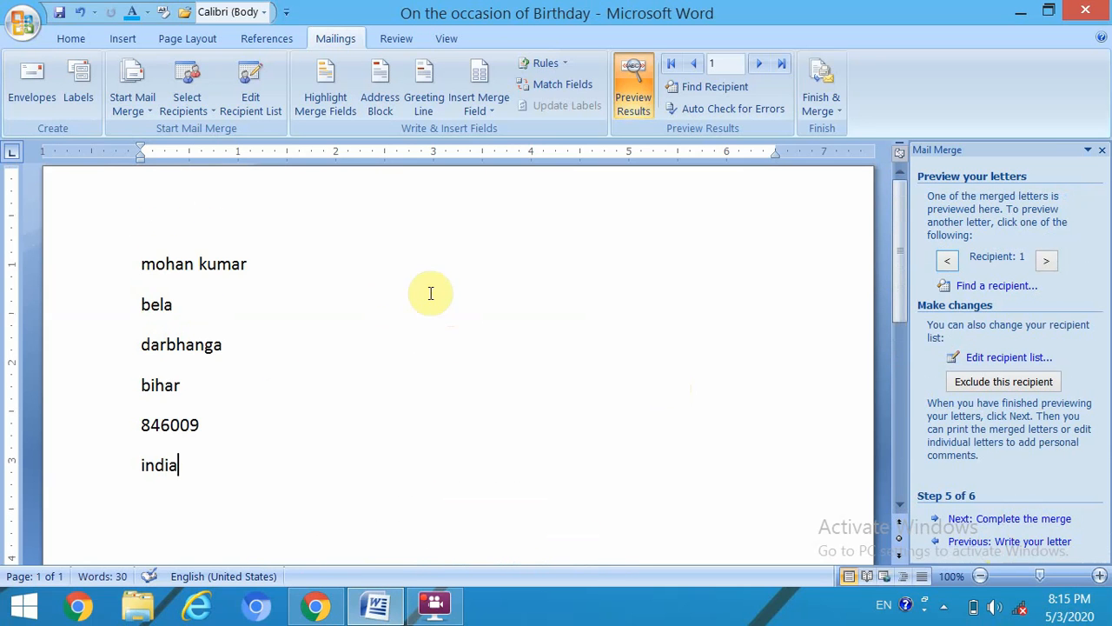
scroll(447, 295, down, 3)
scroll(434, 278, up, 2)
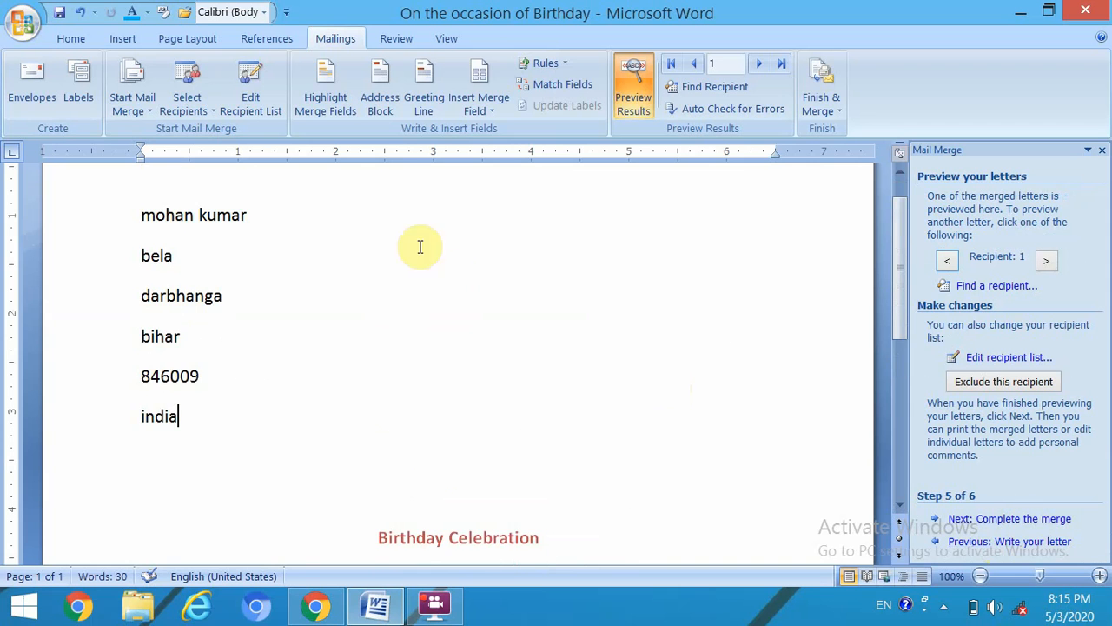
scroll(574, 269, down, 2)
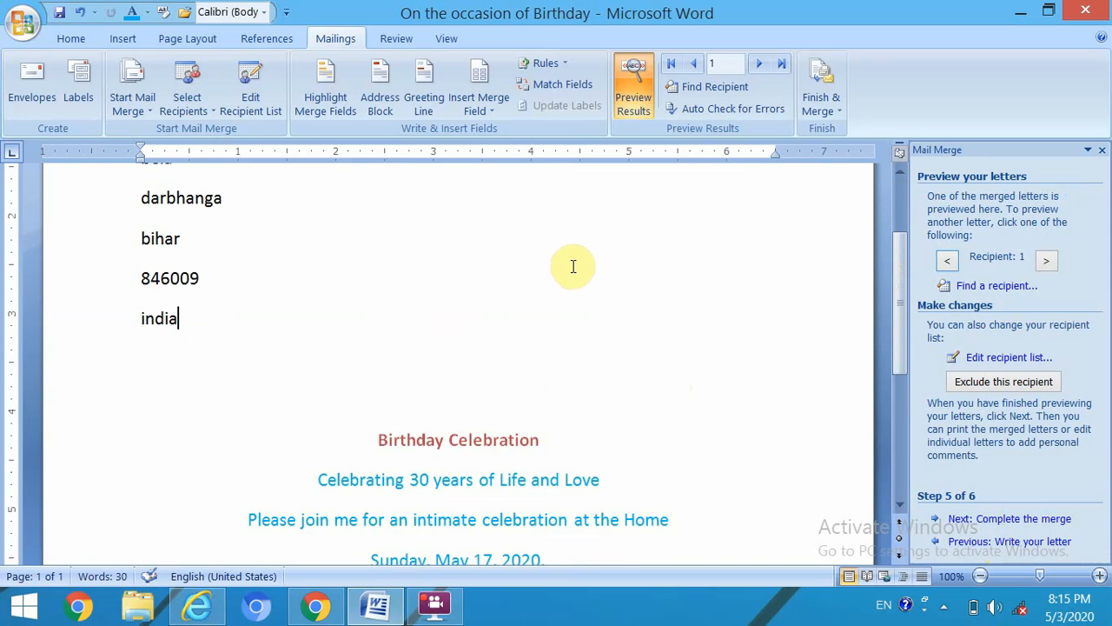
scroll(574, 267, down, 2)
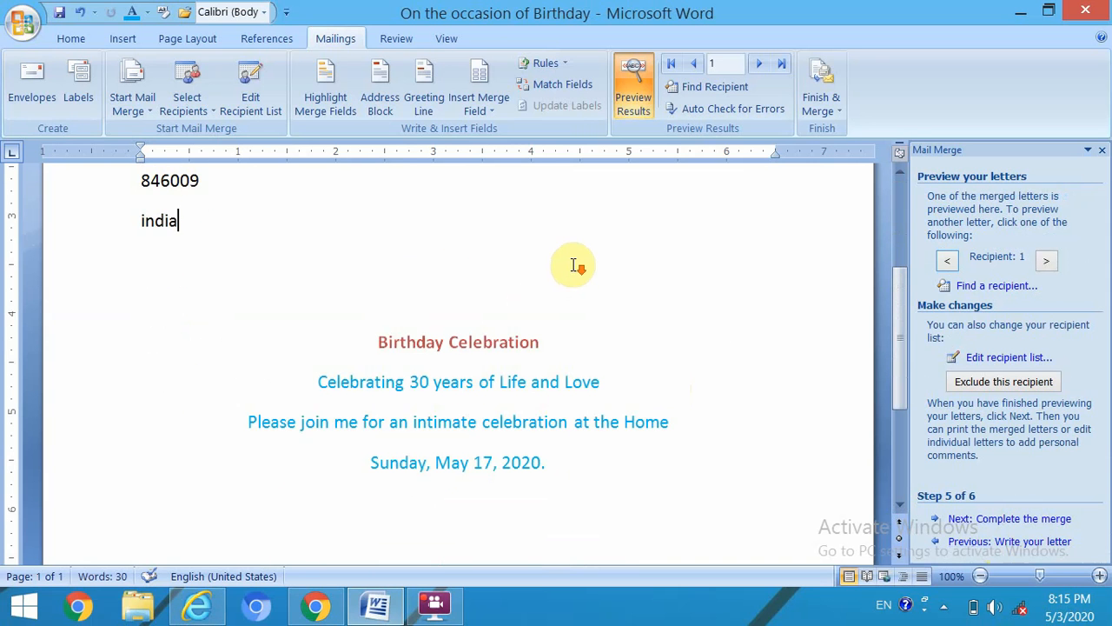
- Complete the merge with All records into a new editable document, Letters1
click(1015, 521)
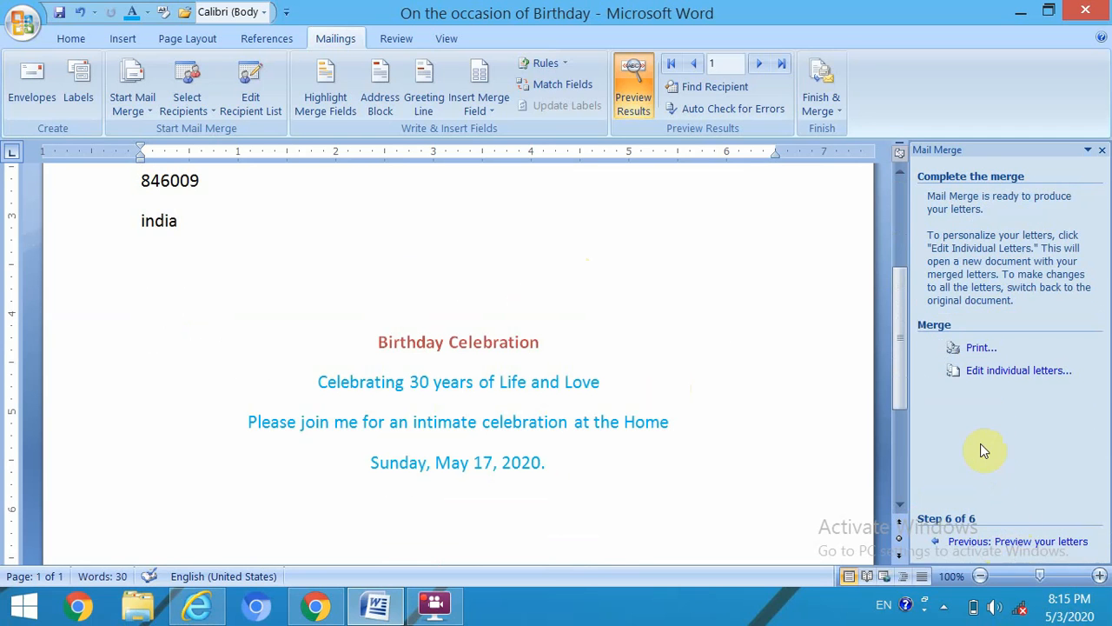
click(987, 374)
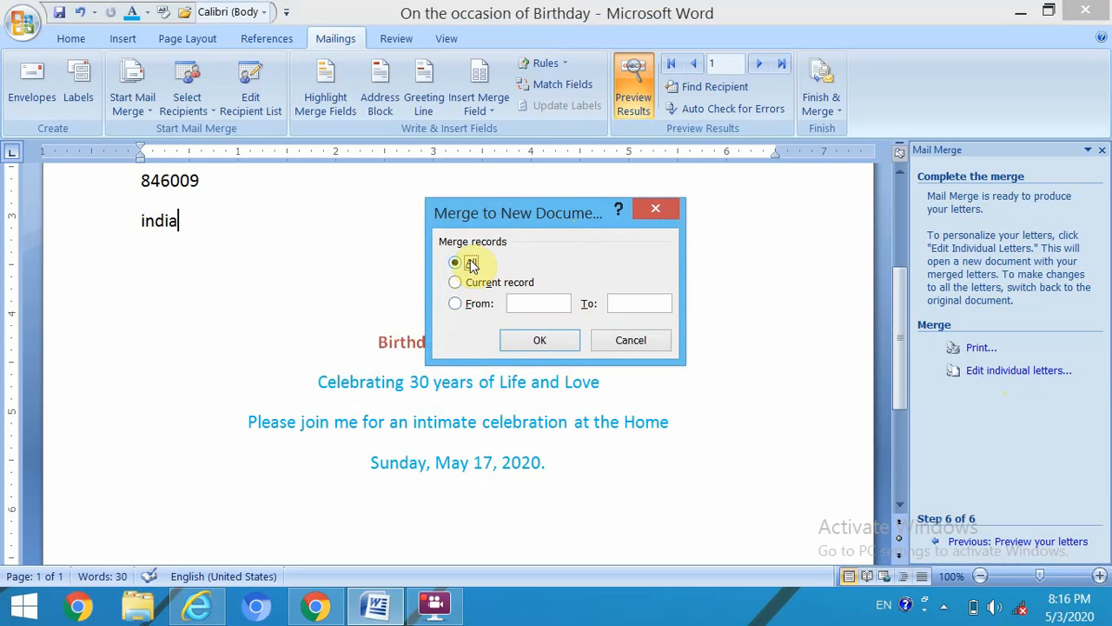
click(550, 344)
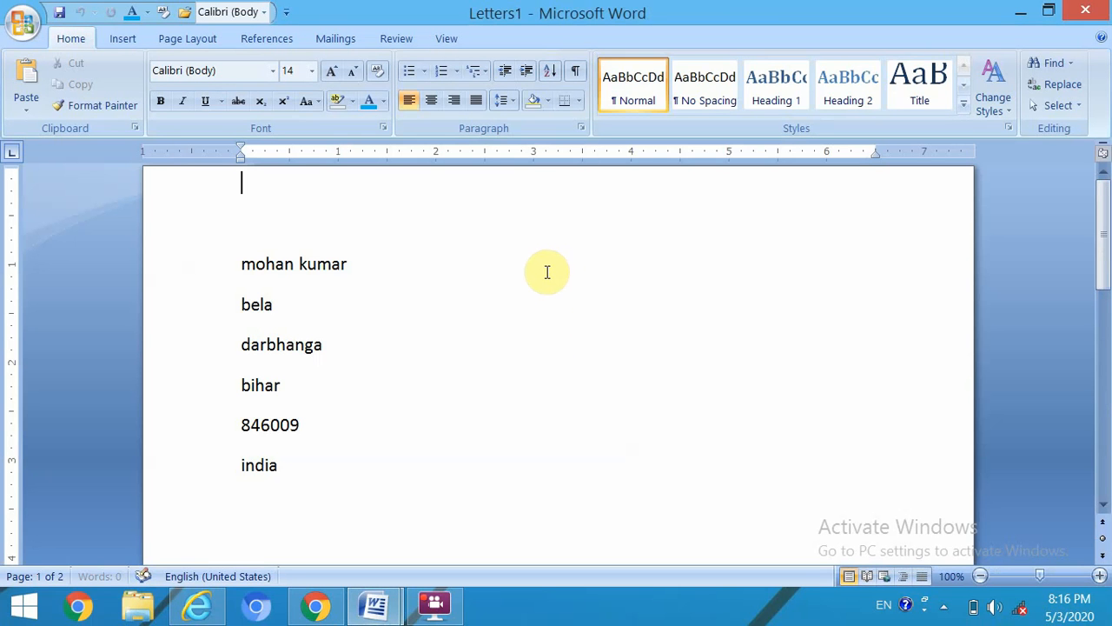
scroll(548, 297, down, 5)
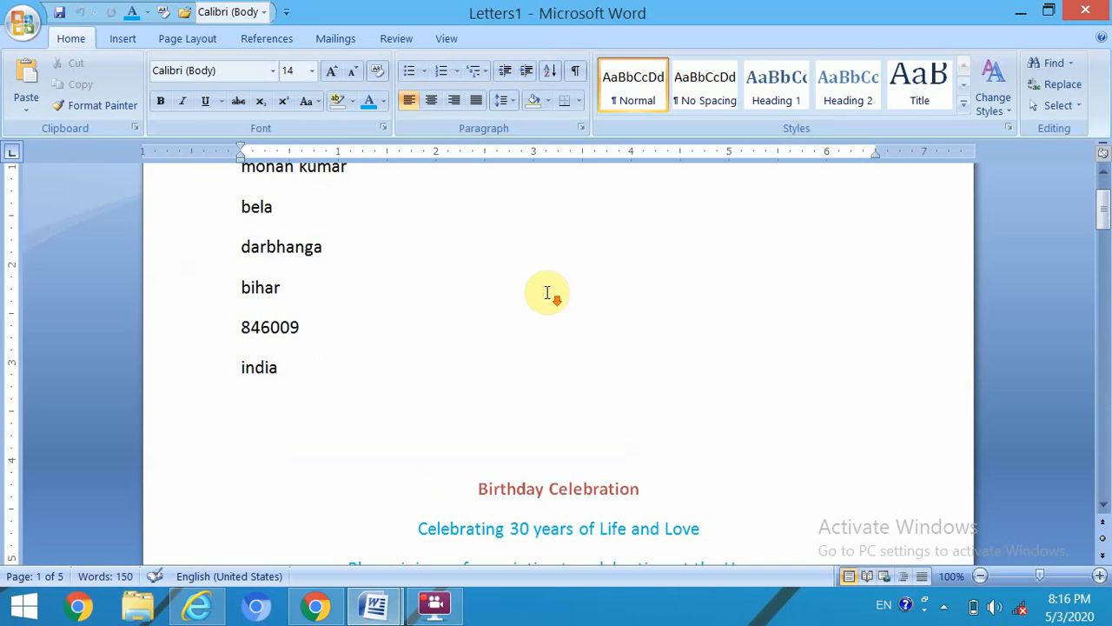
scroll(545, 293, down, 4)
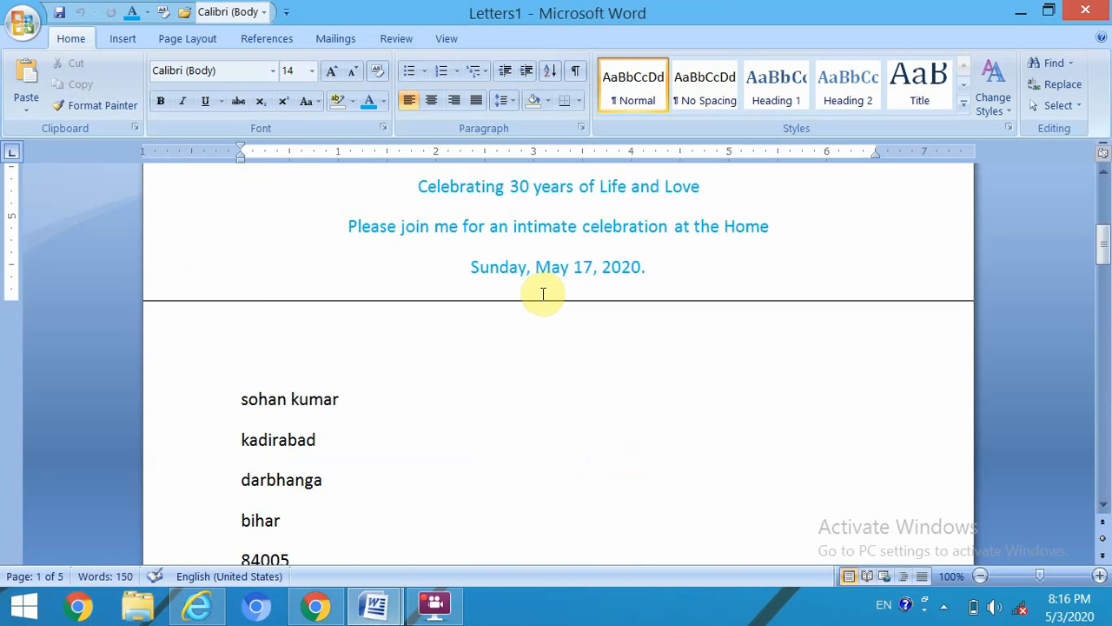
scroll(542, 293, down, 10)
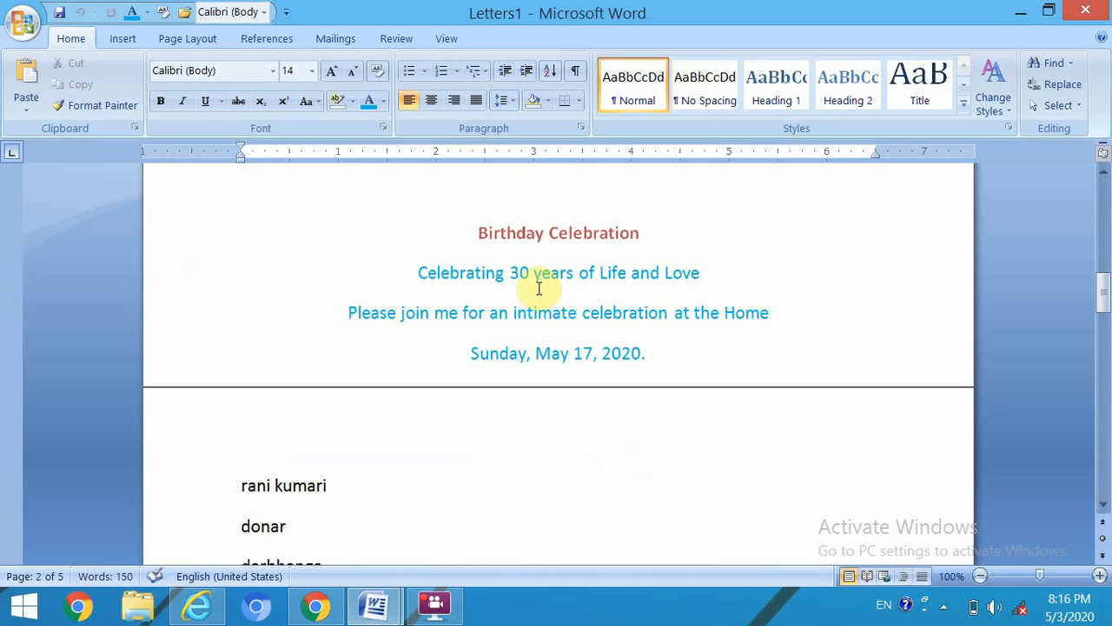
scroll(539, 287, down, 13)
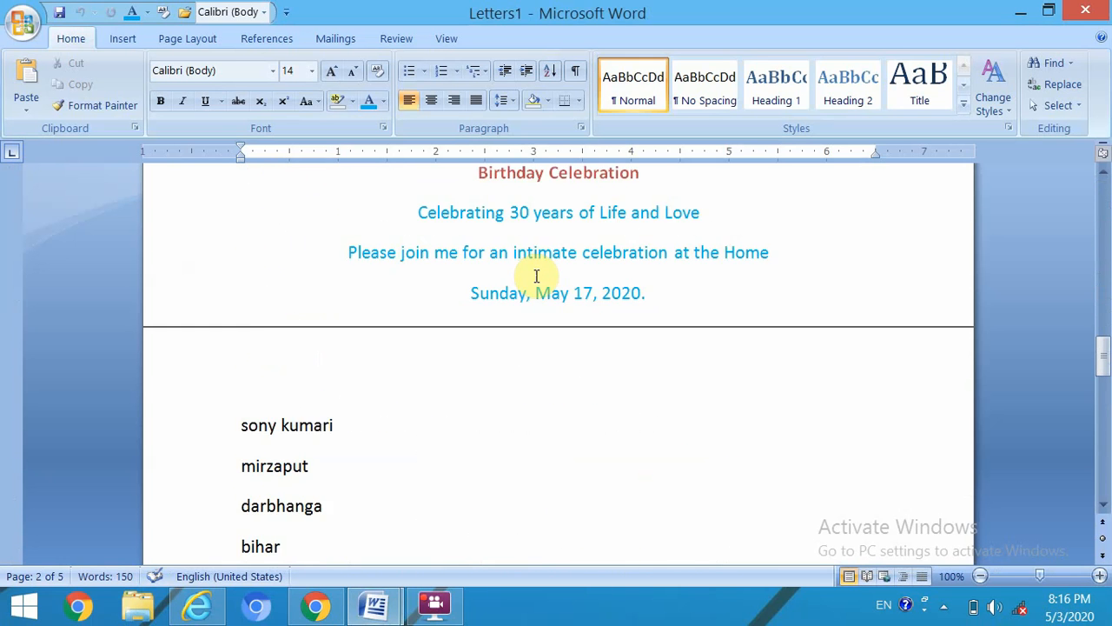
scroll(536, 276, down, 14)
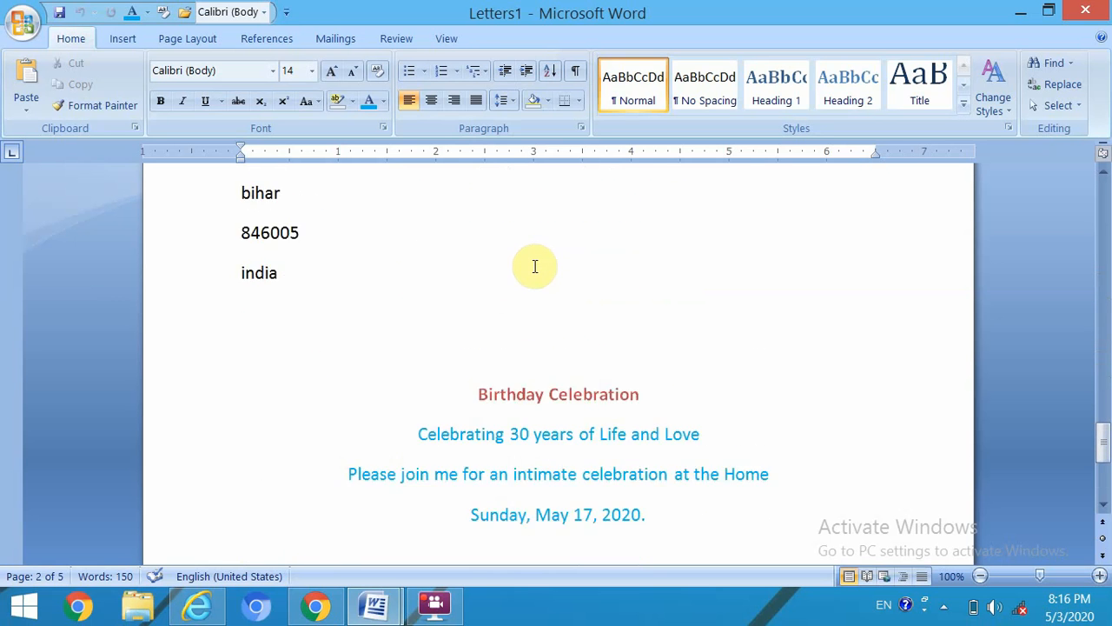
scroll(535, 266, down, 6)
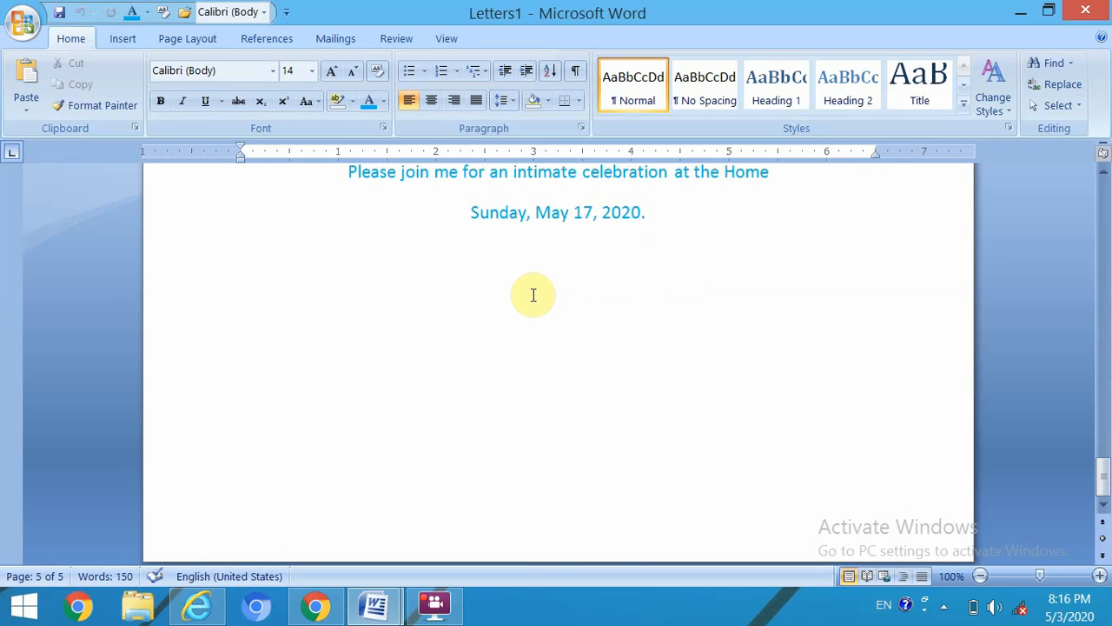
scroll(535, 278, up, 8)
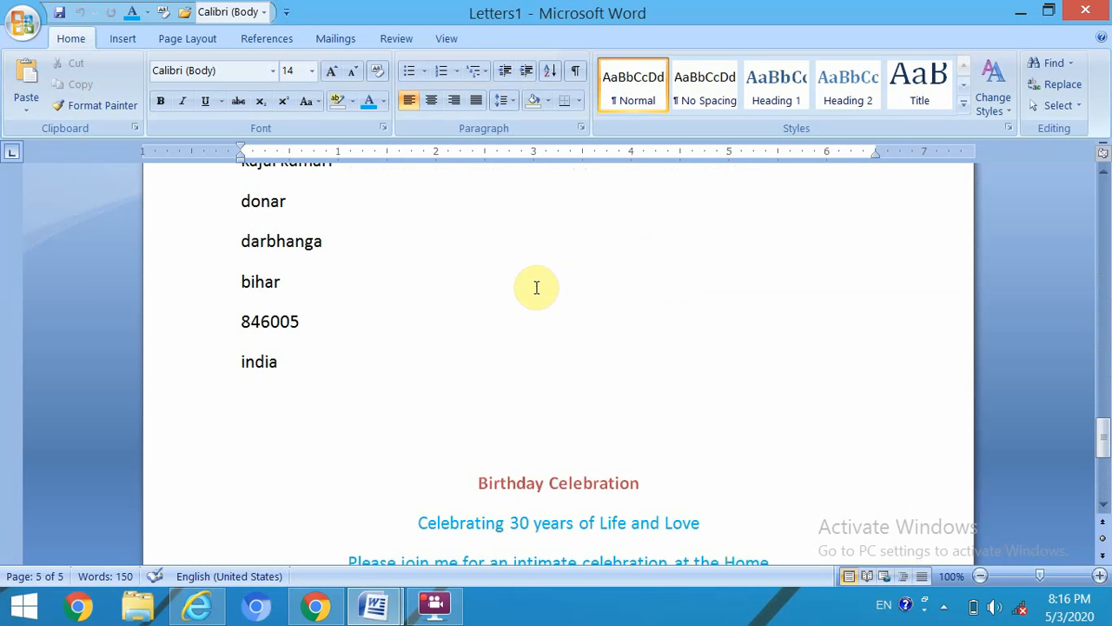
scroll(536, 288, up, 3)
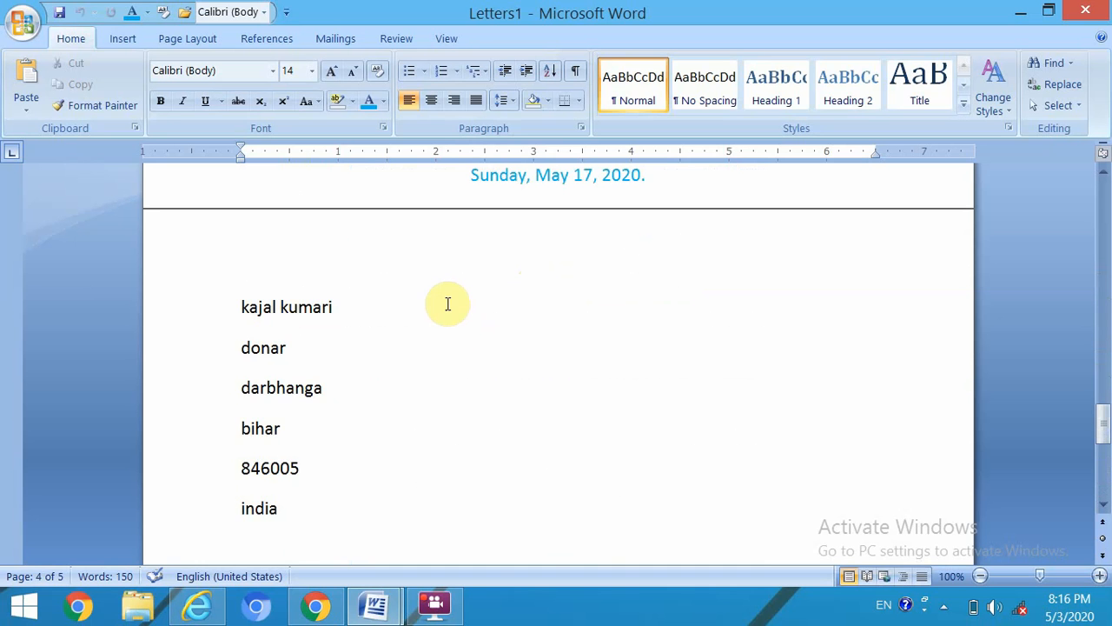
scroll(447, 303, up, 13)
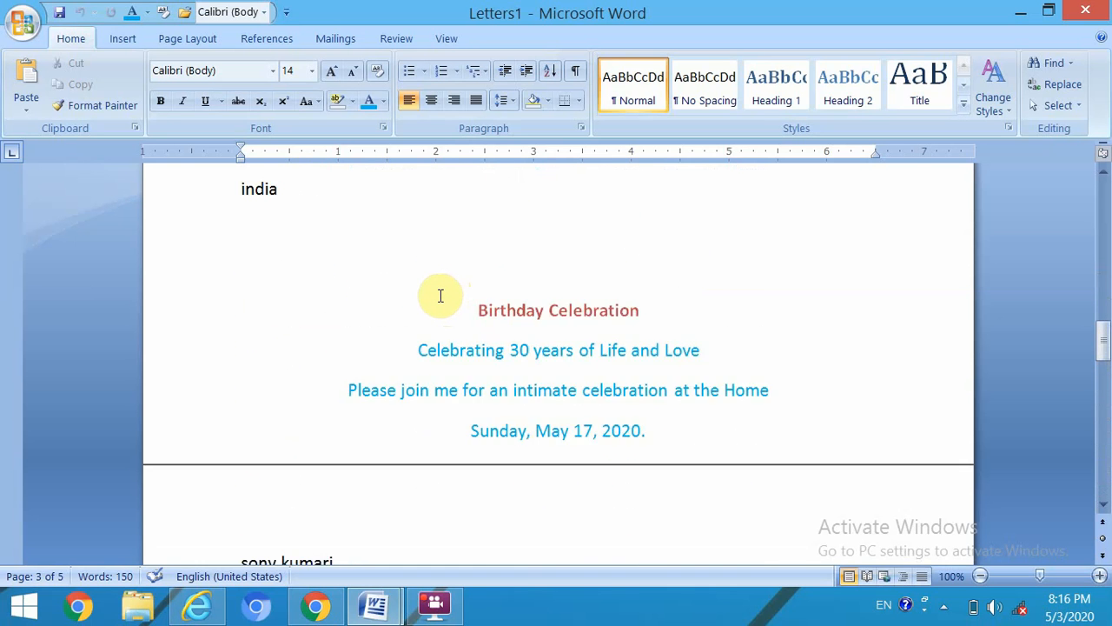
scroll(440, 296, up, 16)
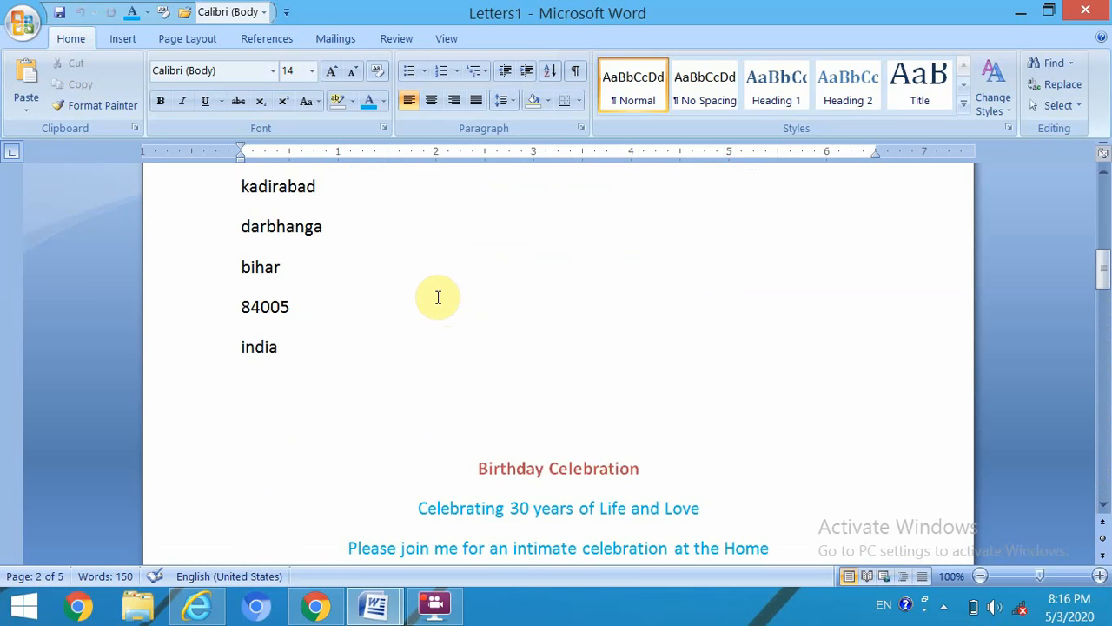
scroll(438, 297, up, 13)
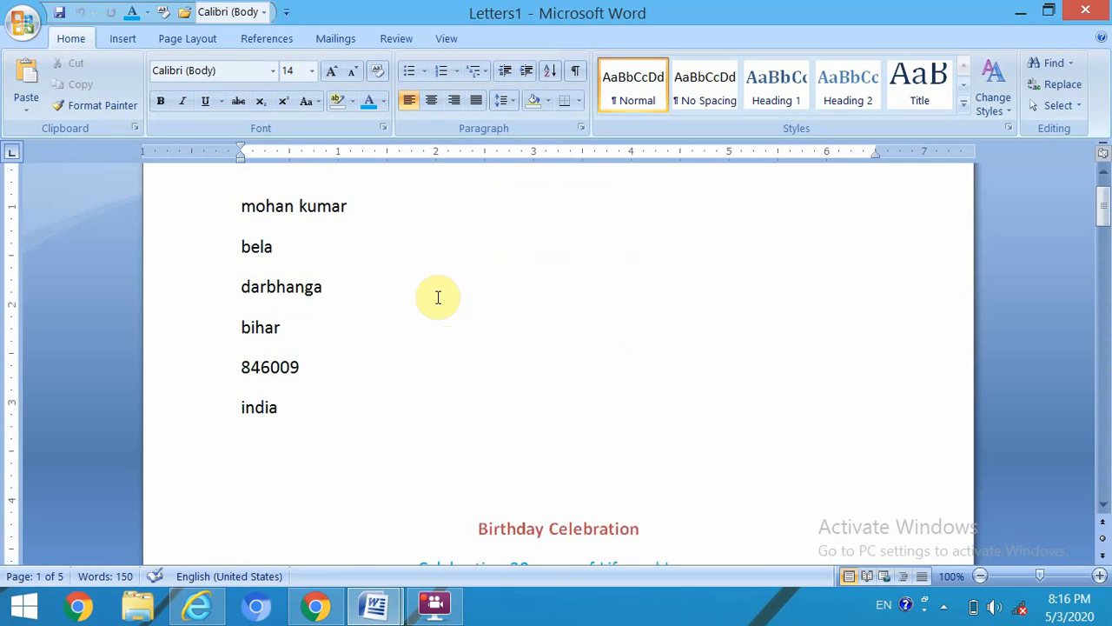
scroll(622, 310, up, 1)
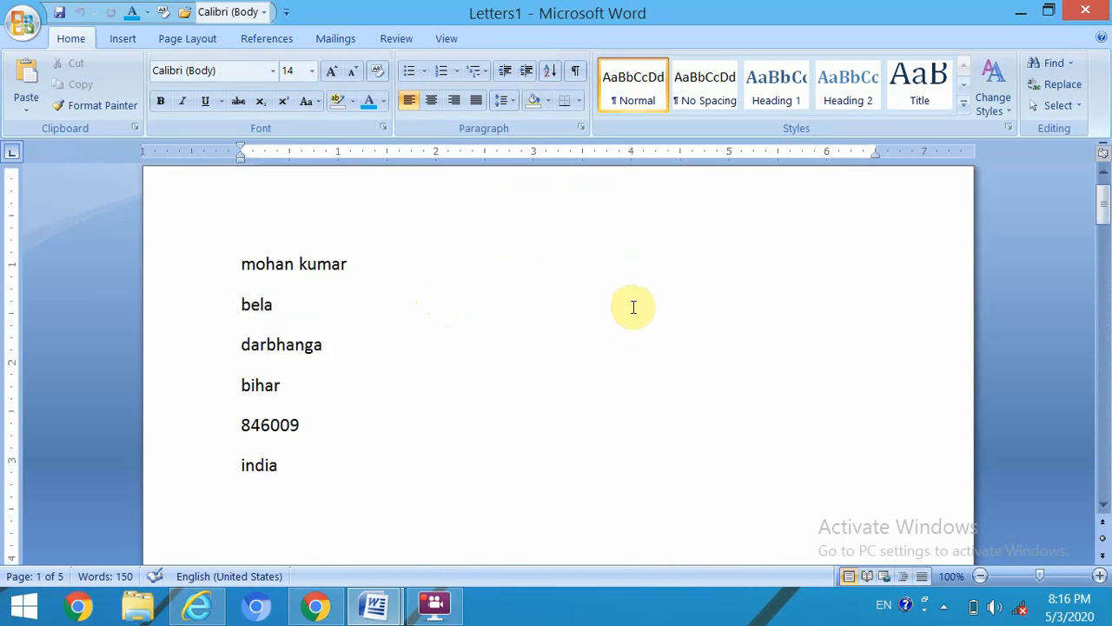
scroll(634, 307, down, 14)
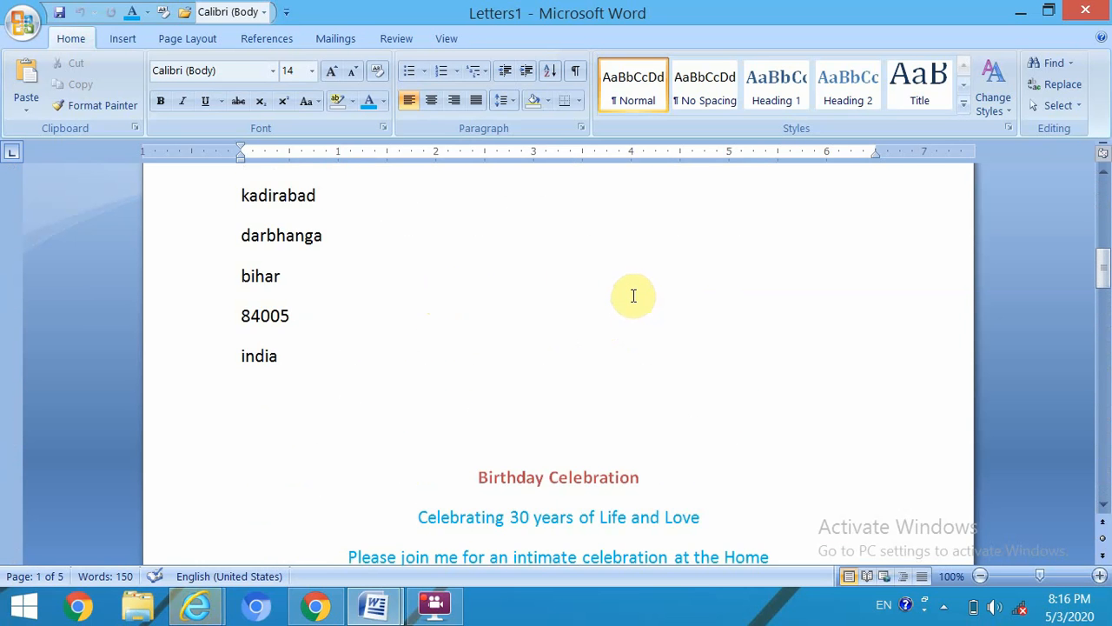
scroll(633, 296, down, 15)
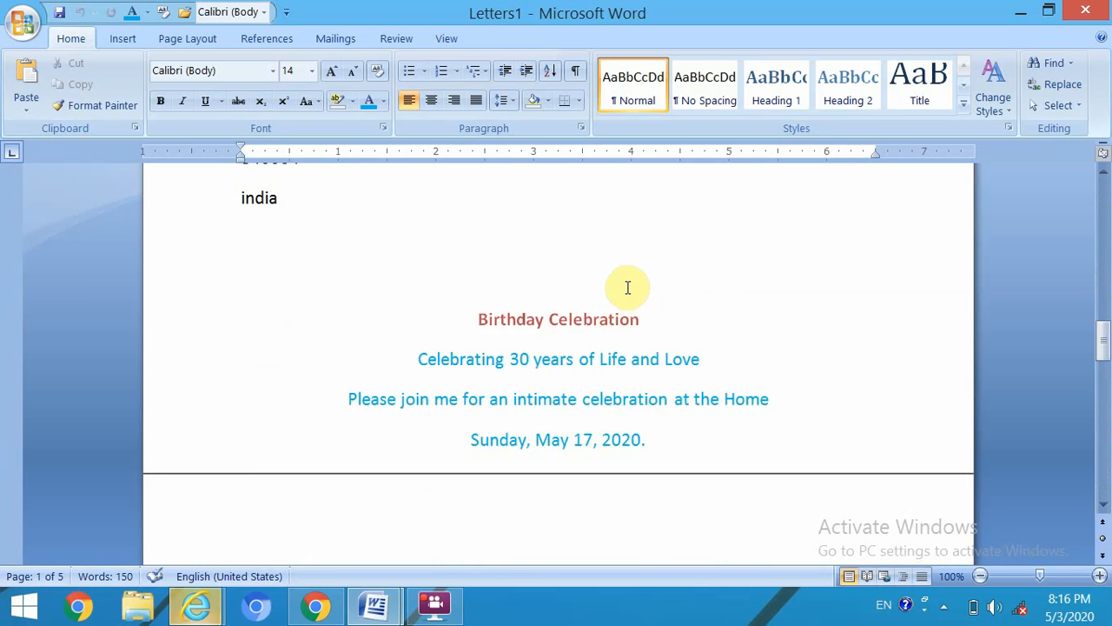
scroll(627, 287, down, 18)
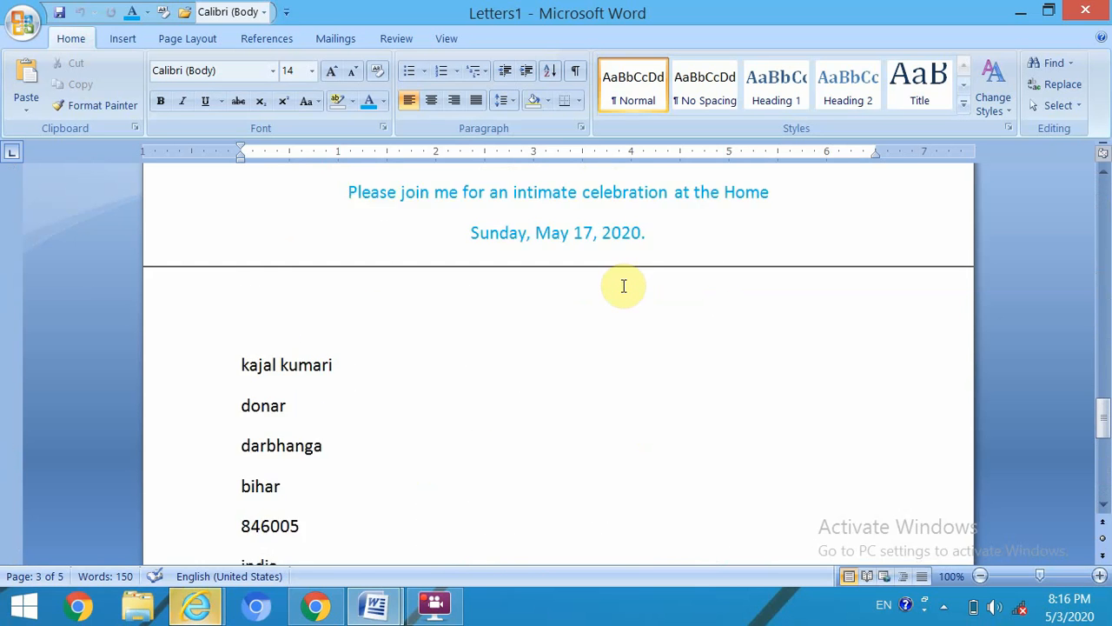
scroll(623, 285, up, 1)
scroll(621, 280, down, 15)
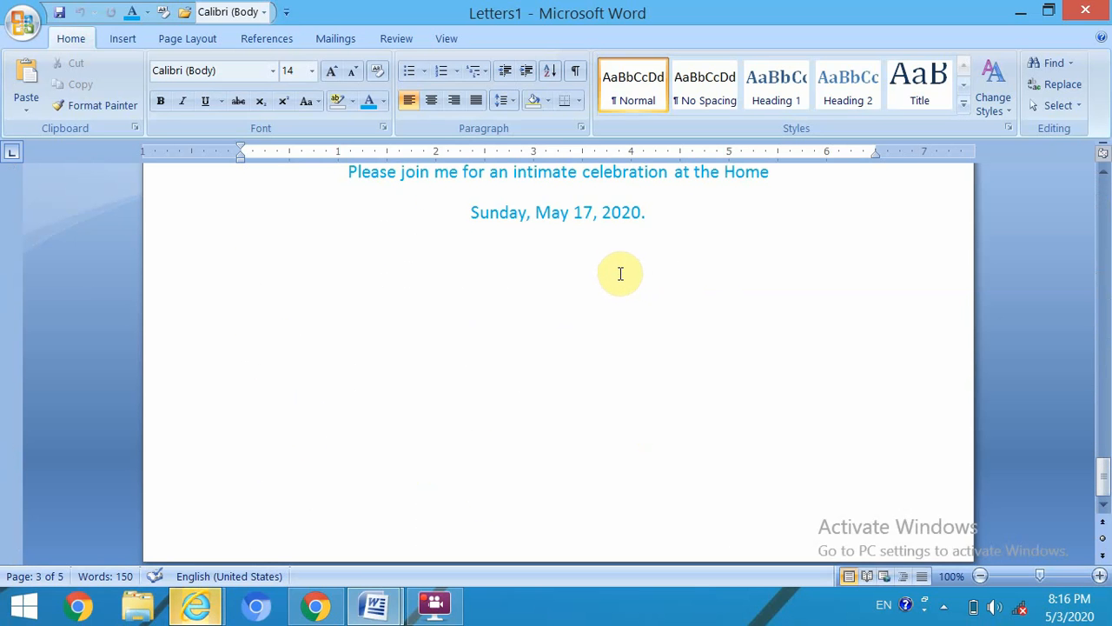
scroll(621, 269, up, 20)
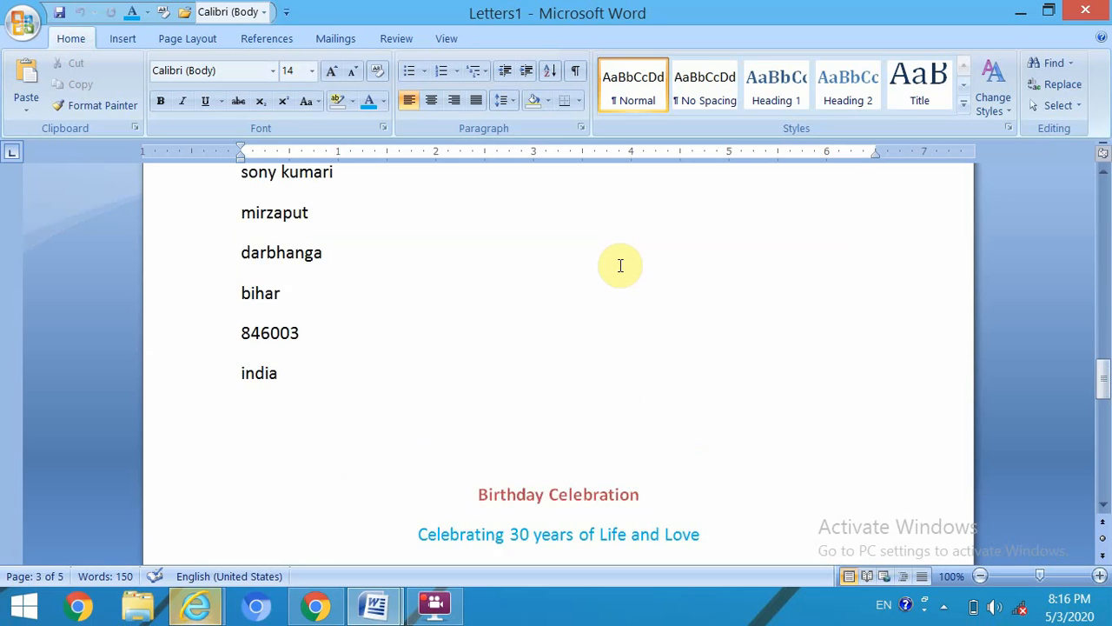
scroll(619, 261, up, 20)
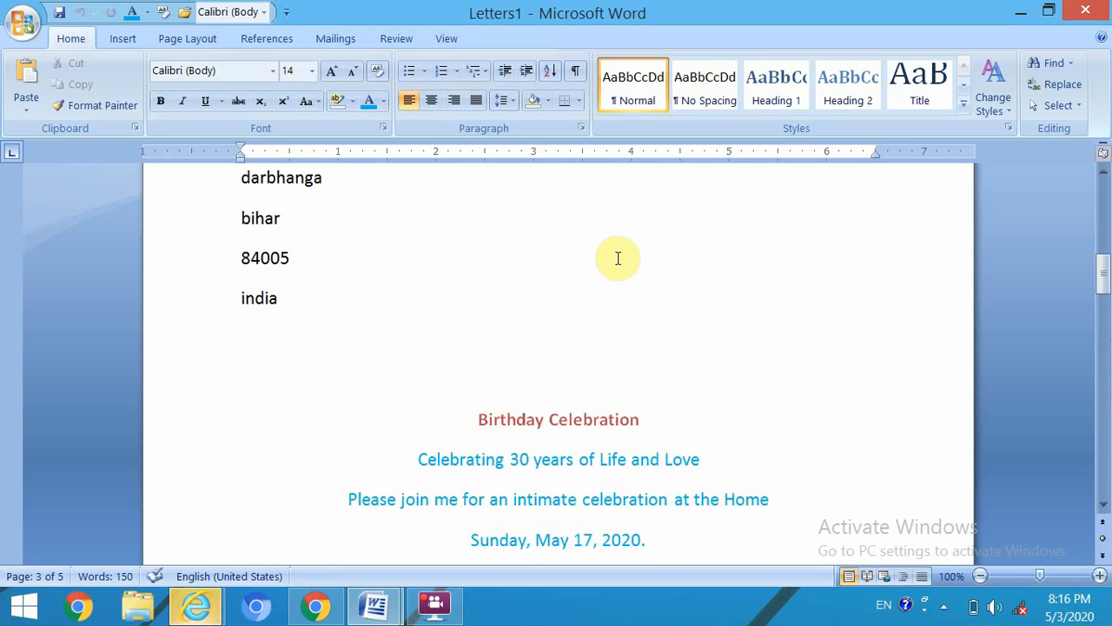
scroll(618, 256, up, 15)
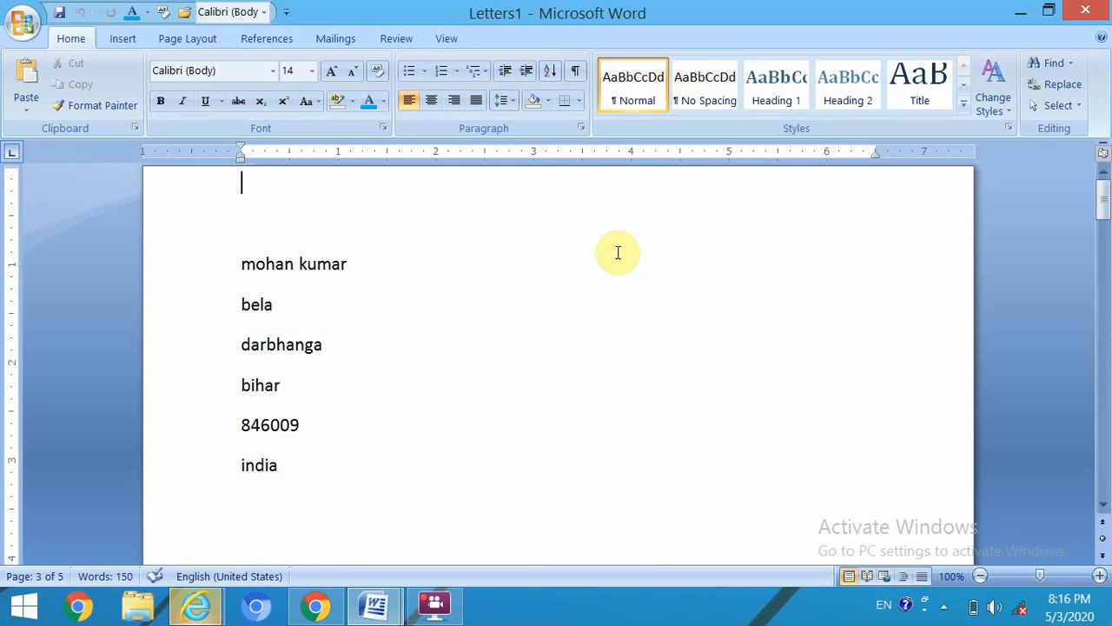
scroll(618, 252, down, 2)
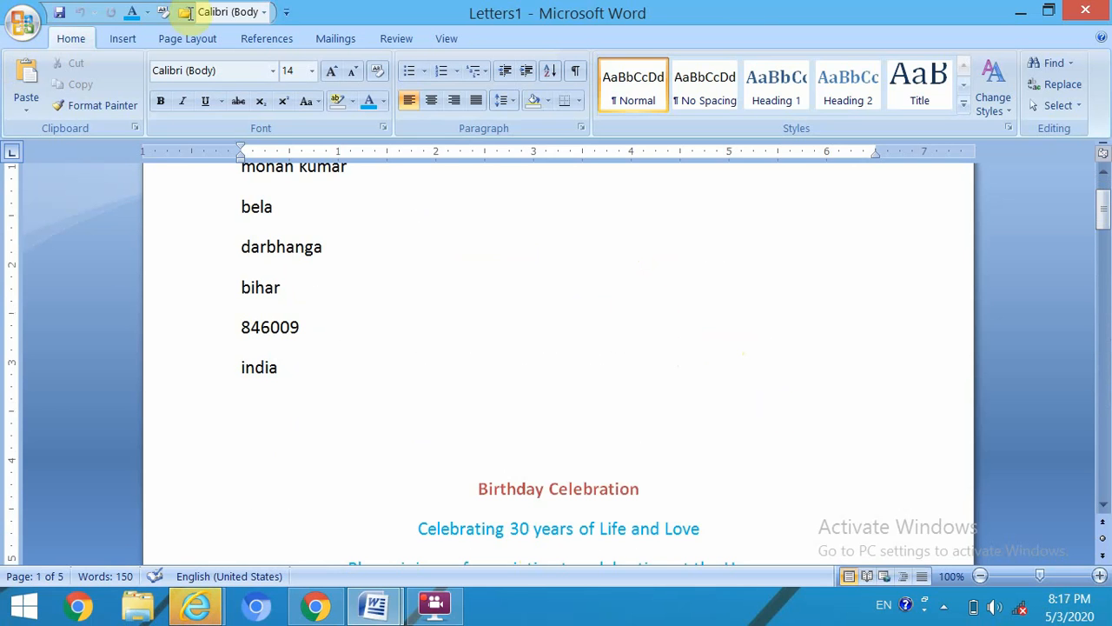
- Save the merged letters through Save As with the file name 'mailmerge'
click(23, 23)
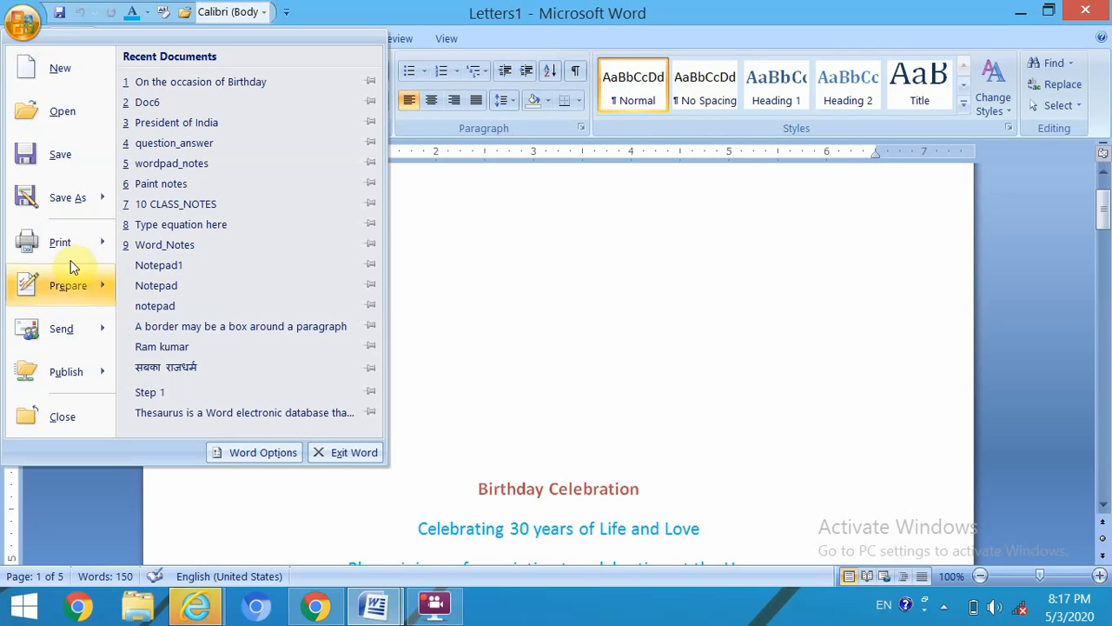
click(75, 200)
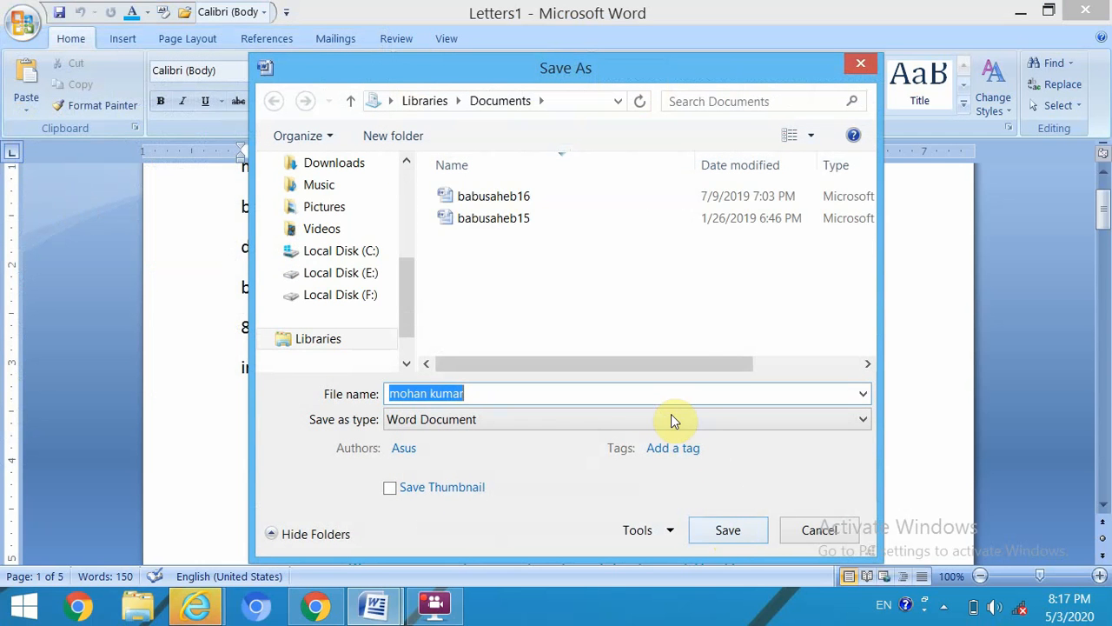
text(r)
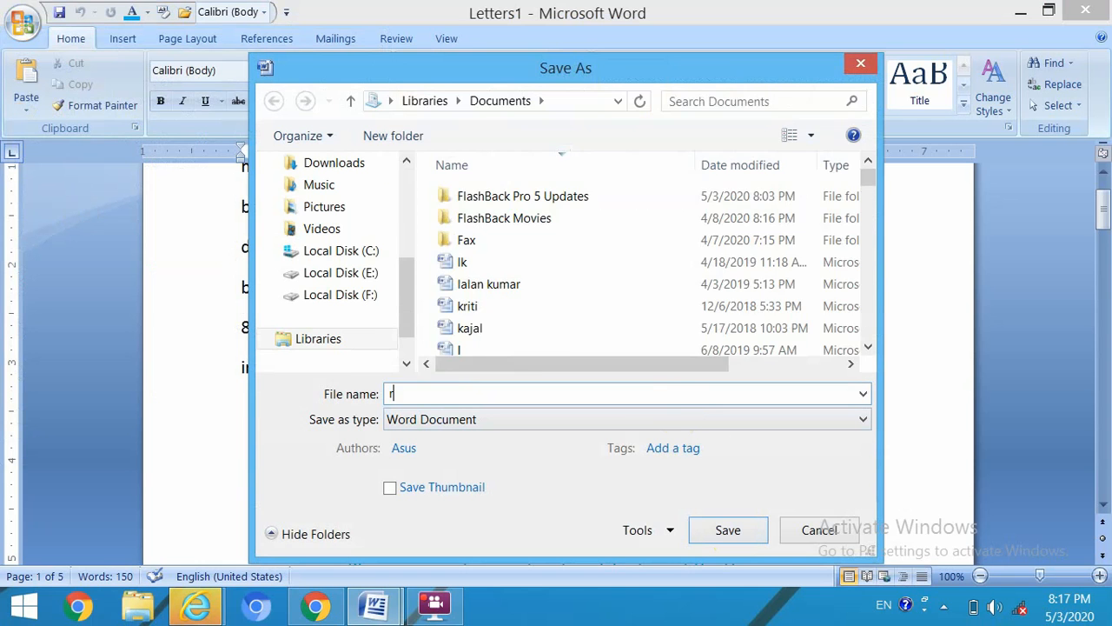
text(a)
key(BackSpace)
key(BackSpace)
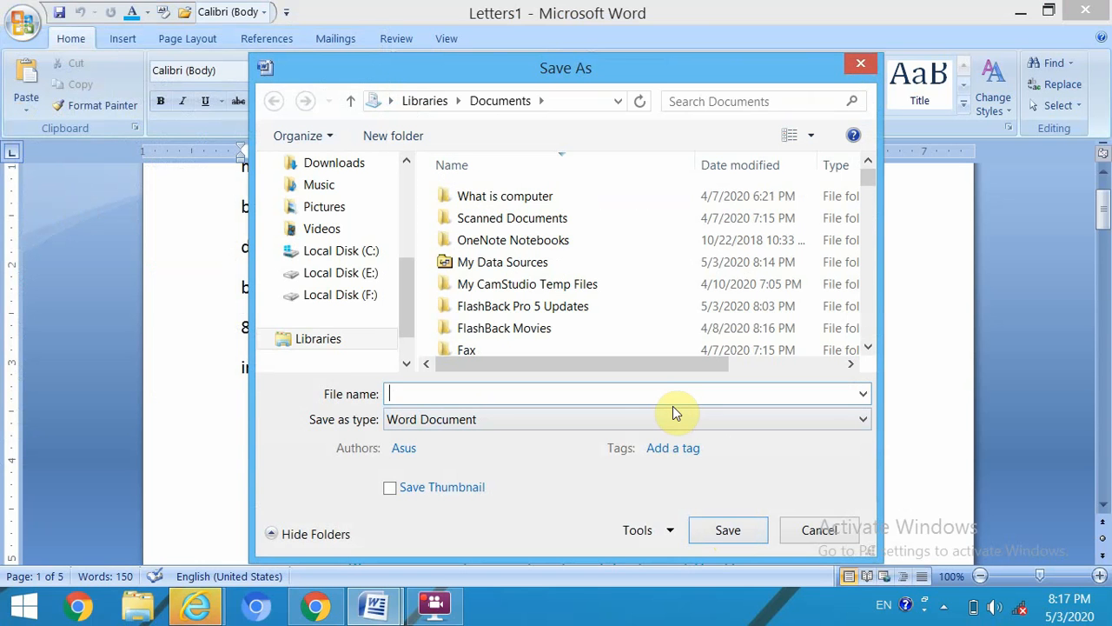
text(mailmerge)
click(730, 529)
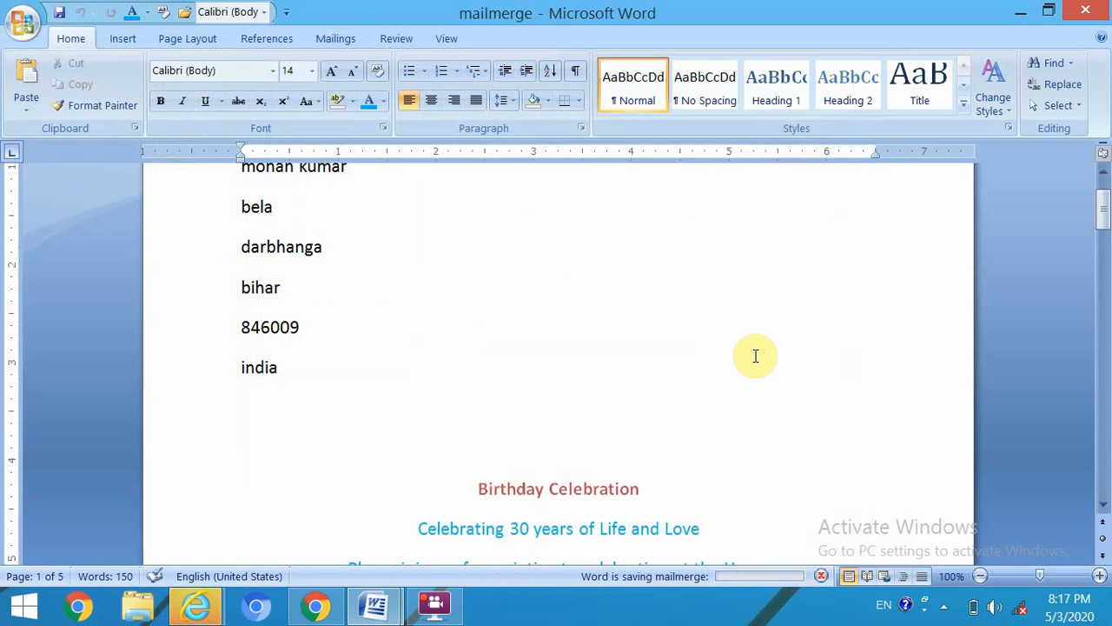
scroll(755, 356, up, 2)
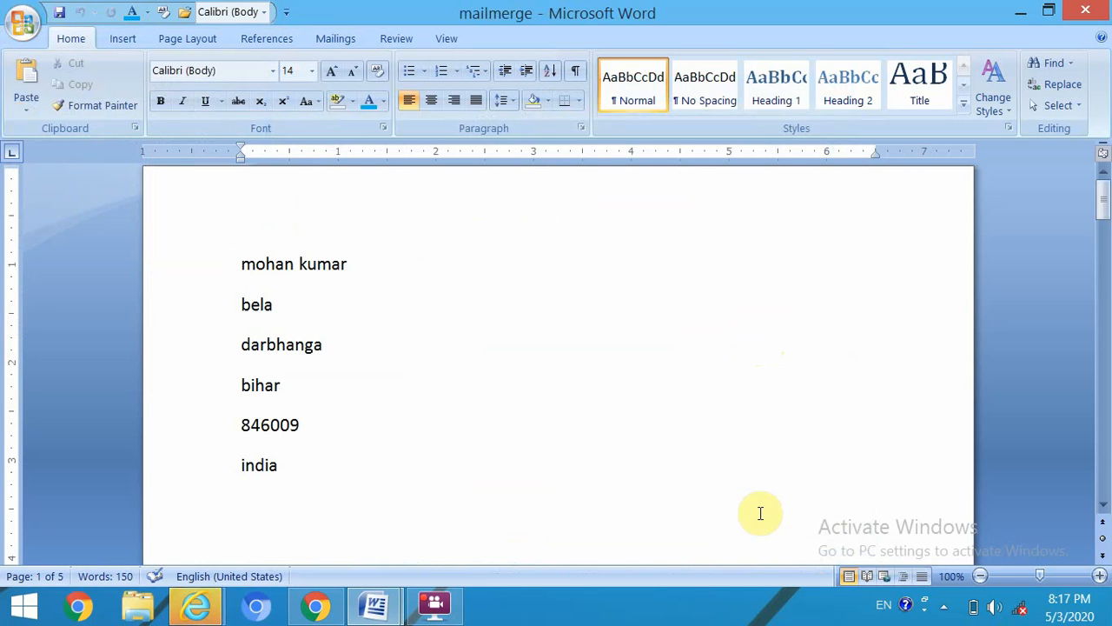
click(437, 611)
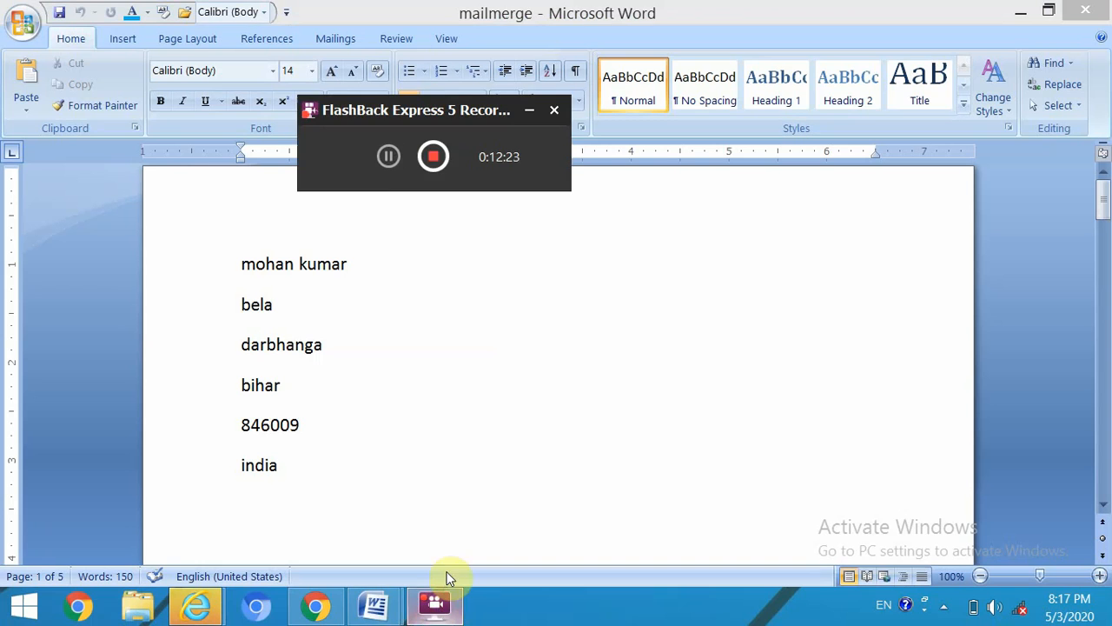